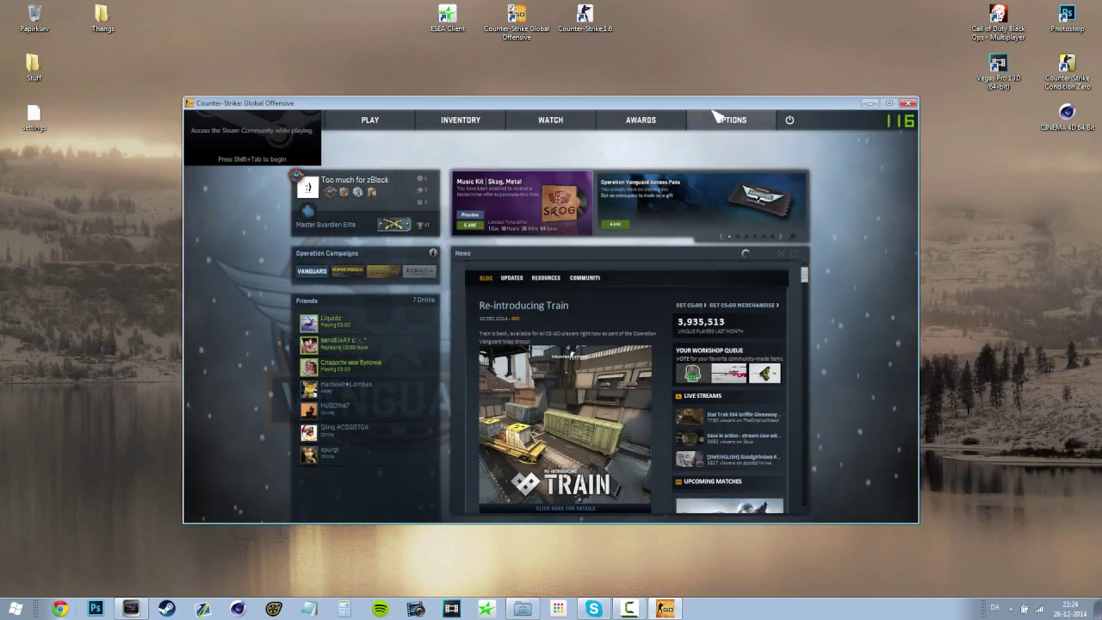
Step: Review the display mode and resolution in the video settings, then return to the main menu without changing them
mouse_move(731, 120)
left_click(747, 194)
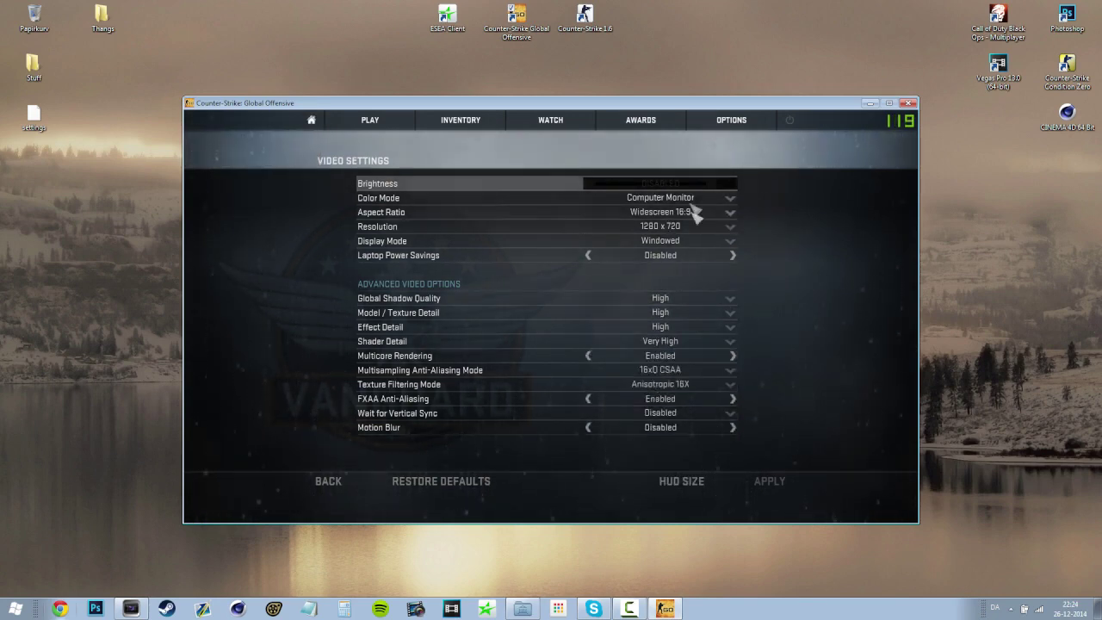
left_click(691, 241)
left_click(691, 250)
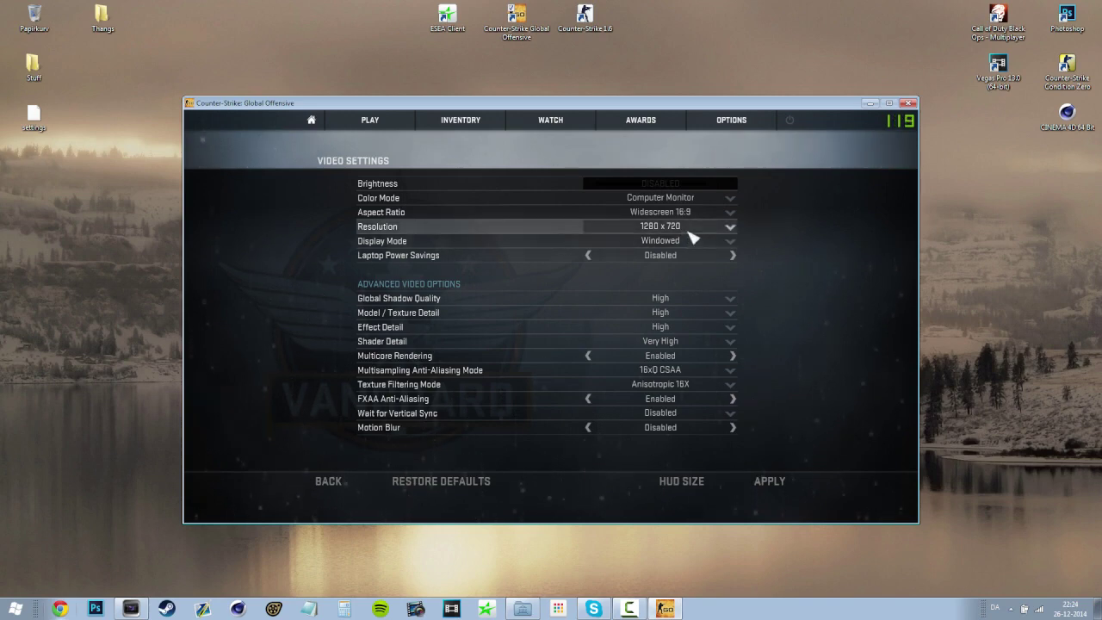
left_click(690, 229)
left_click(694, 236)
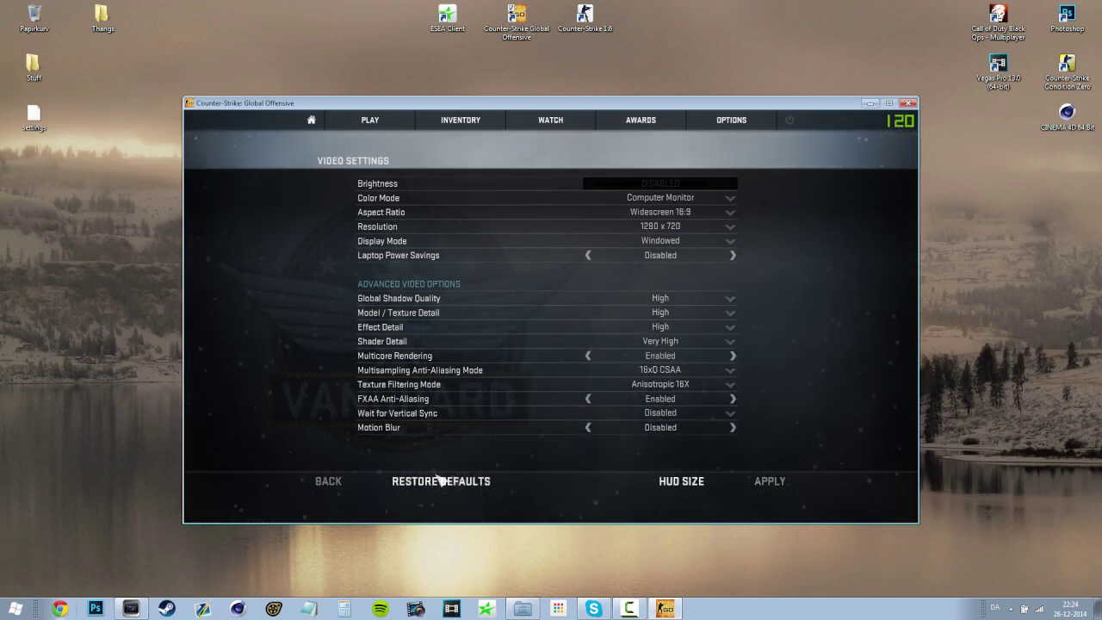
left_click(335, 487)
left_click(600, 365)
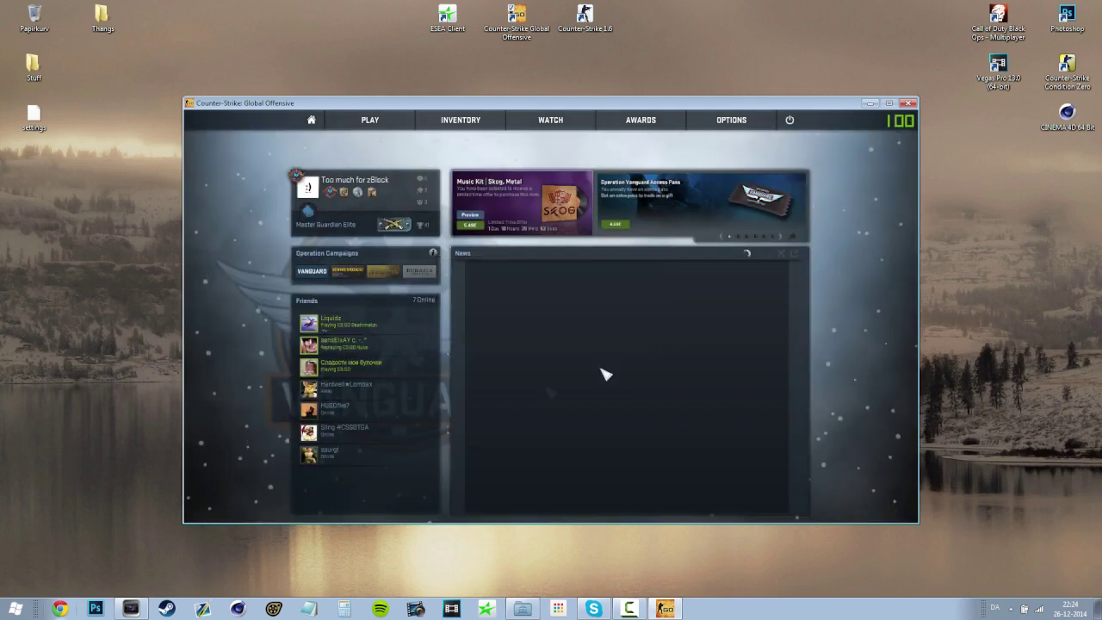
Step: Start playback of a downloaded match from the list of watchable games
left_click(574, 123)
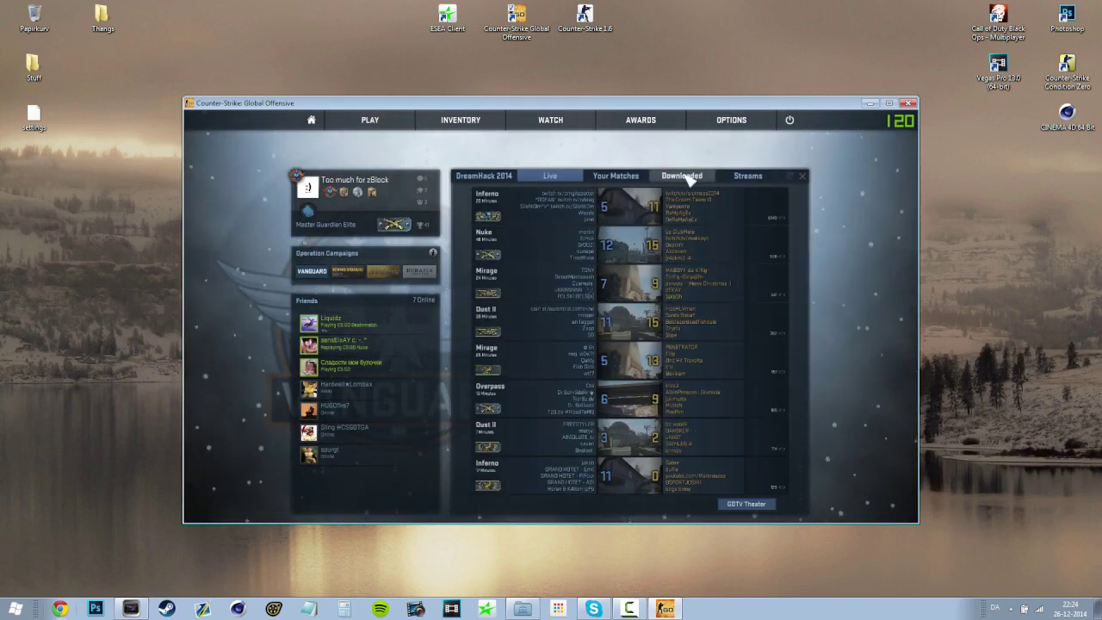
left_click(693, 177)
left_click(699, 210)
left_click(727, 227)
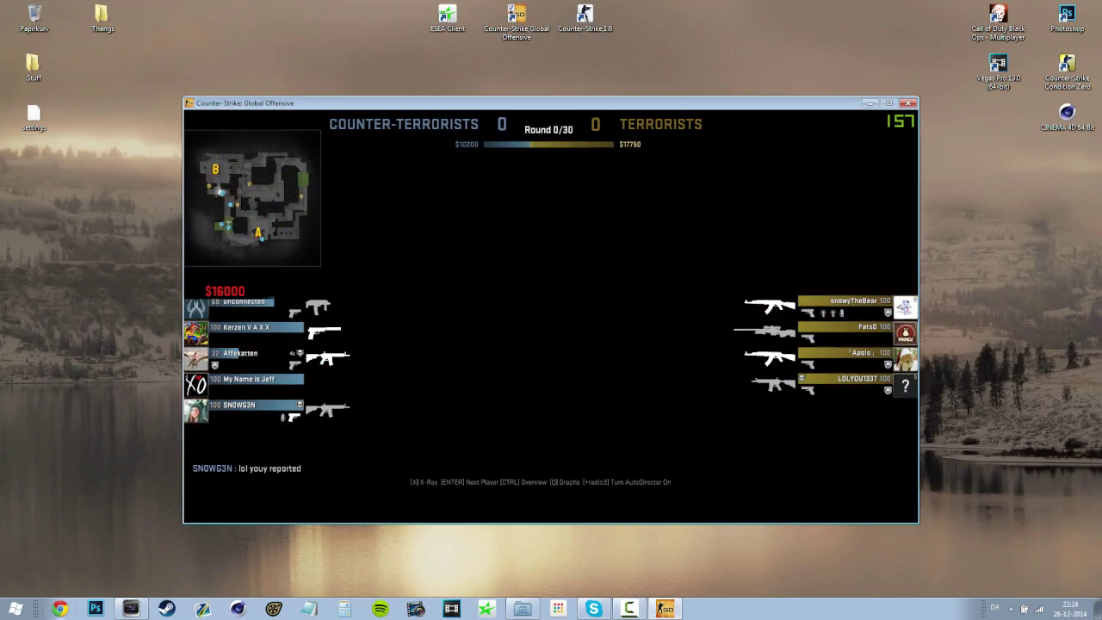
Step: Pause the demo playback, close the playback controls and switch the spectator view to a living player
key("shift+F2")
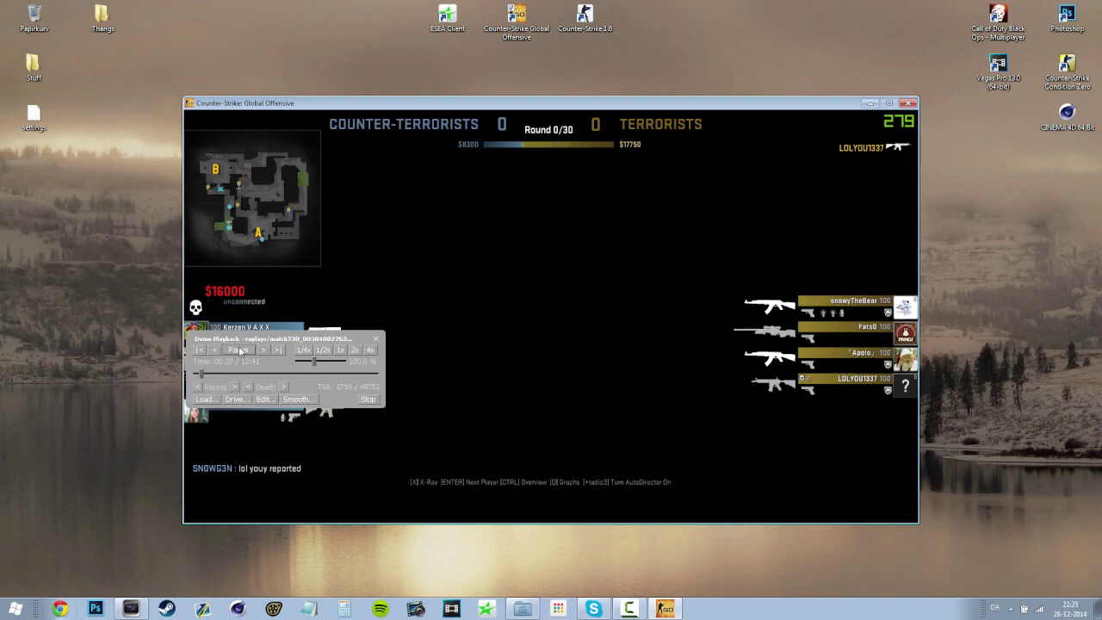
left_click(375, 340)
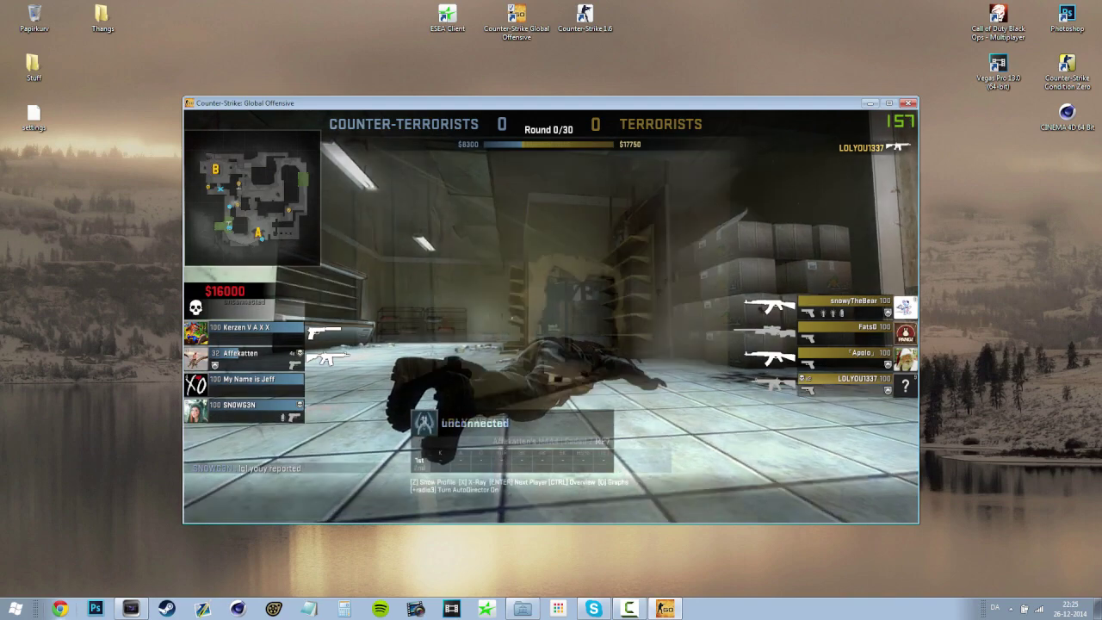
key("space")
key("space")
key("space")
key("Return")
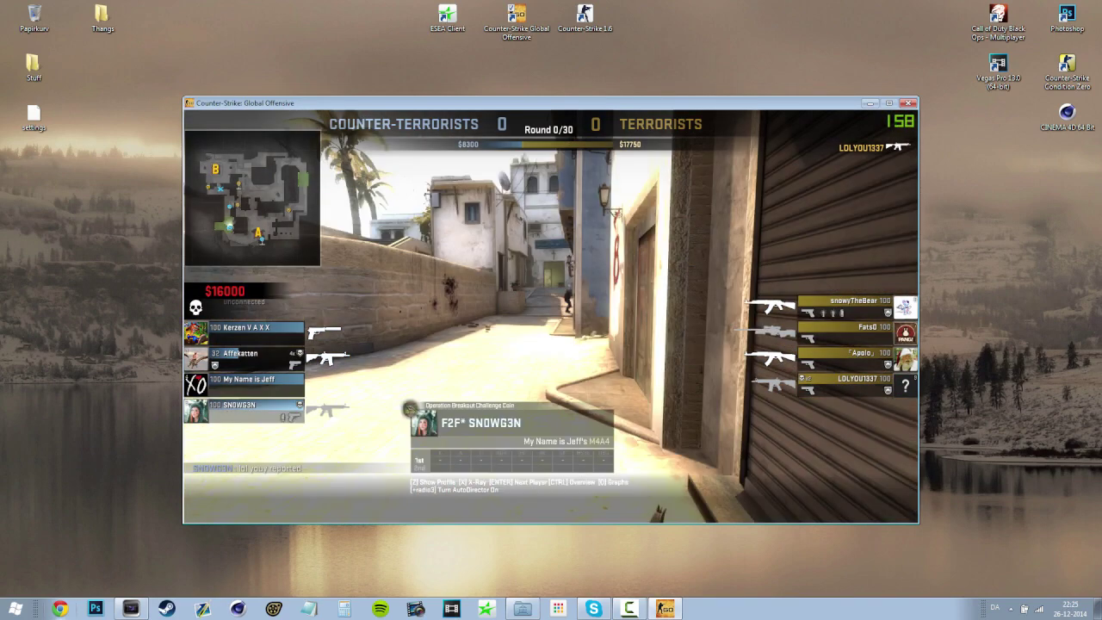
Step: Clear the developer console and run demoui to bring up the demo playback controls
key("grave")
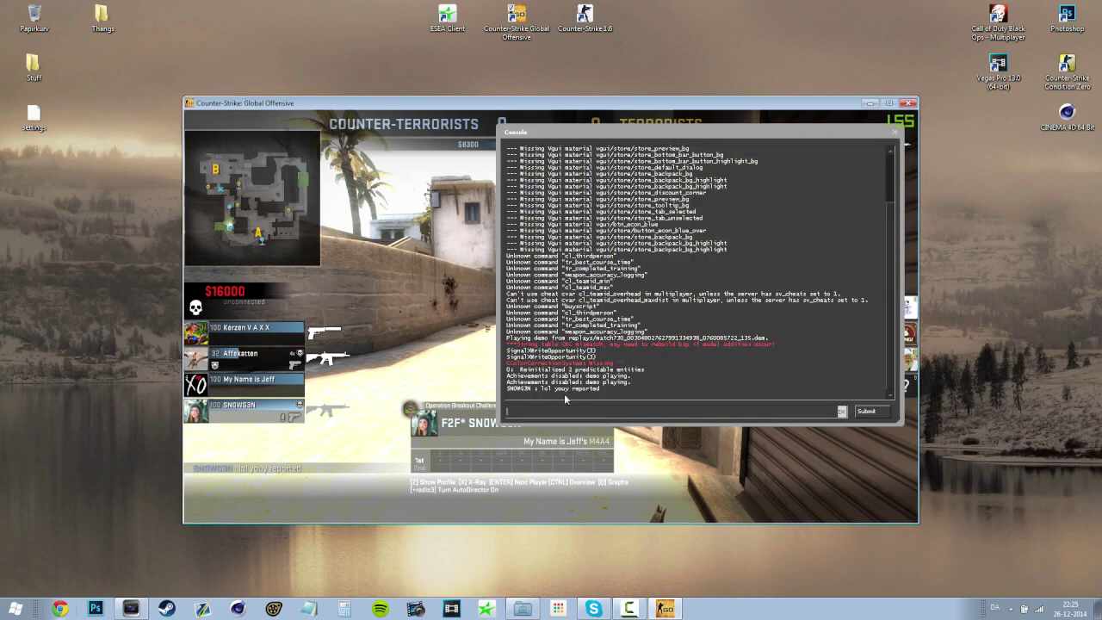
type("clear")
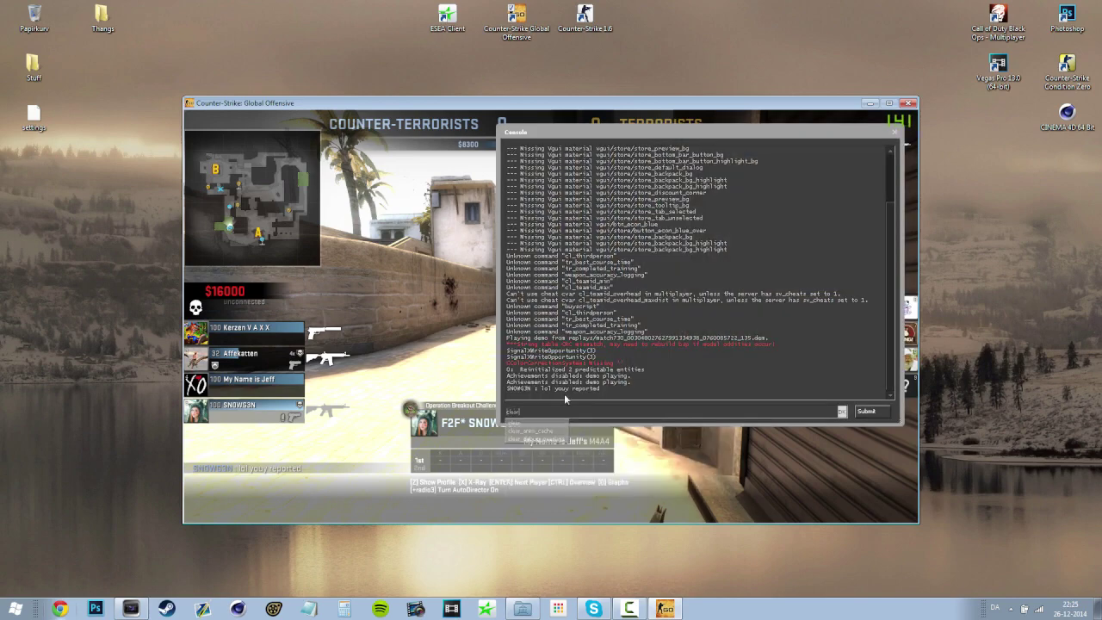
key("Return")
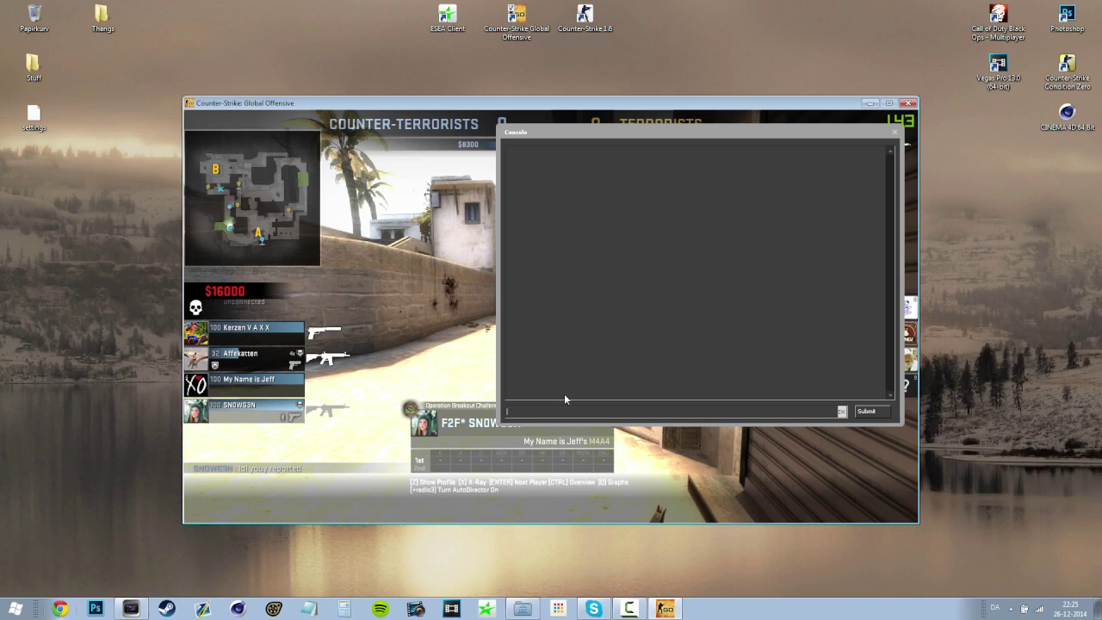
type("demoui")
key("Return")
key("Escape")
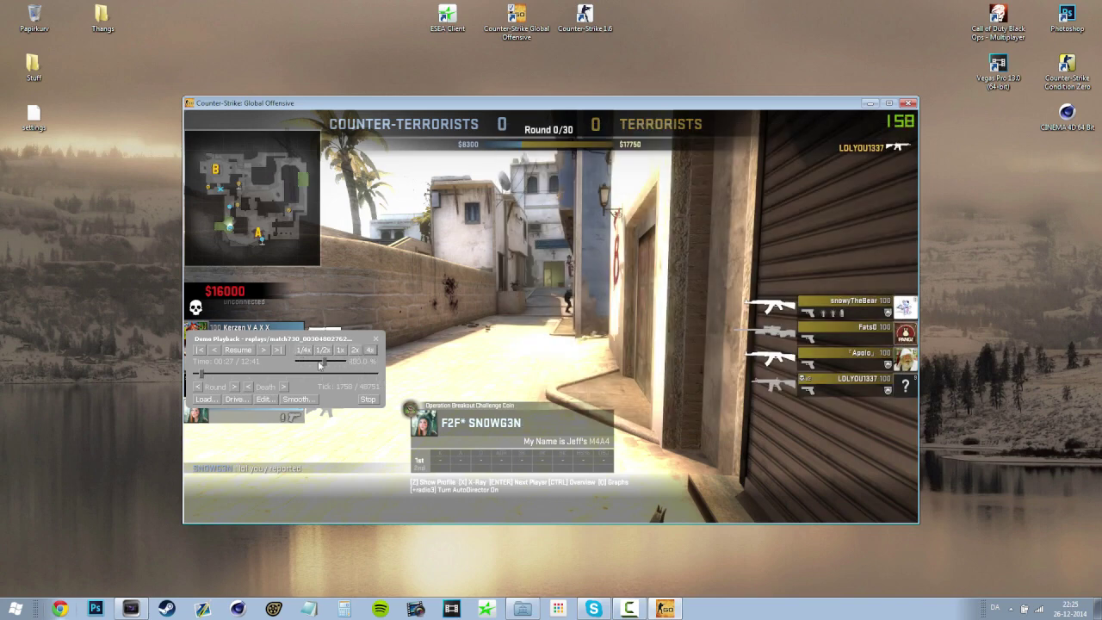
Step: Skip the demo to the next round and cycle the spectator view to a Terrorist player
left_click(235, 388)
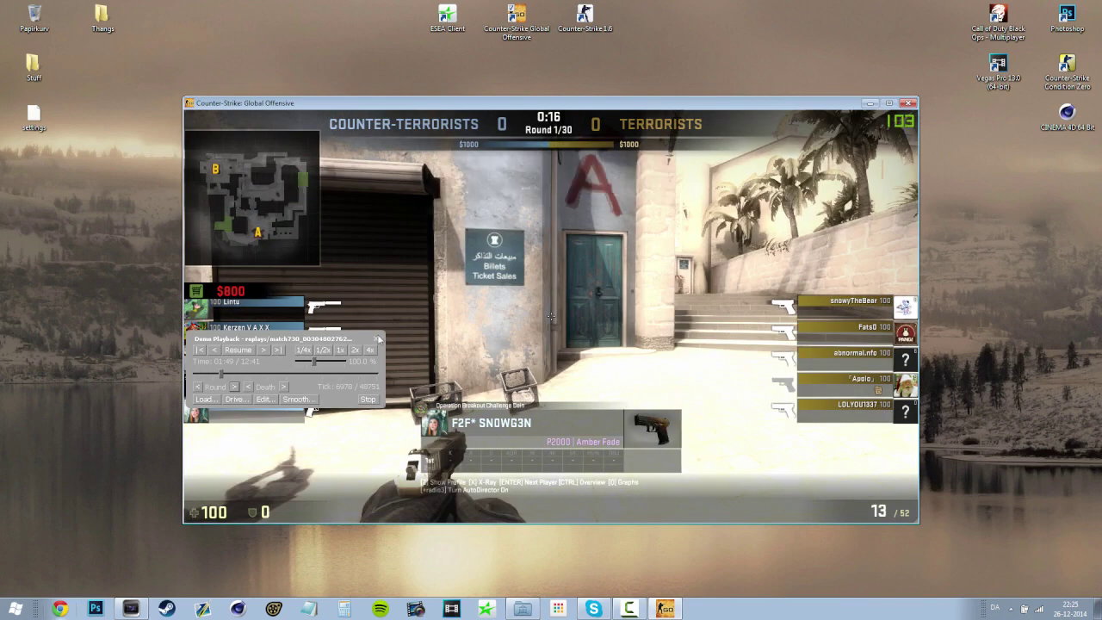
left_click(375, 338)
key("Return")
key("Return")
key("Return")
key("Return")
key("Return")
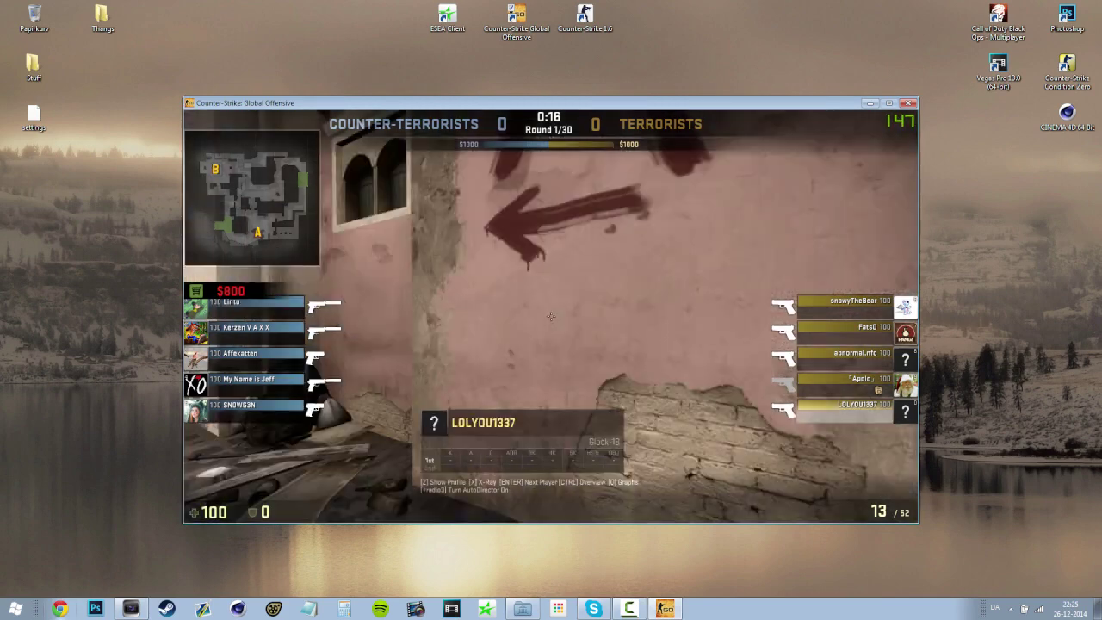
left_click(376, 339)
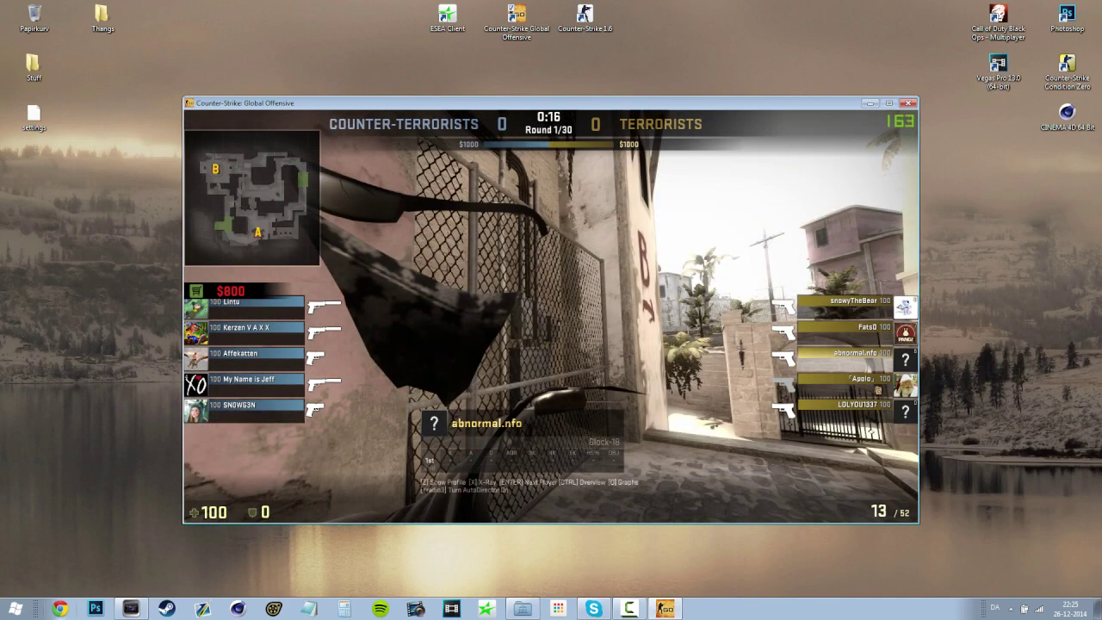
Step: Move the demo playback controls clear of the player list, resume the demo and close the controls
key("shift+F2")
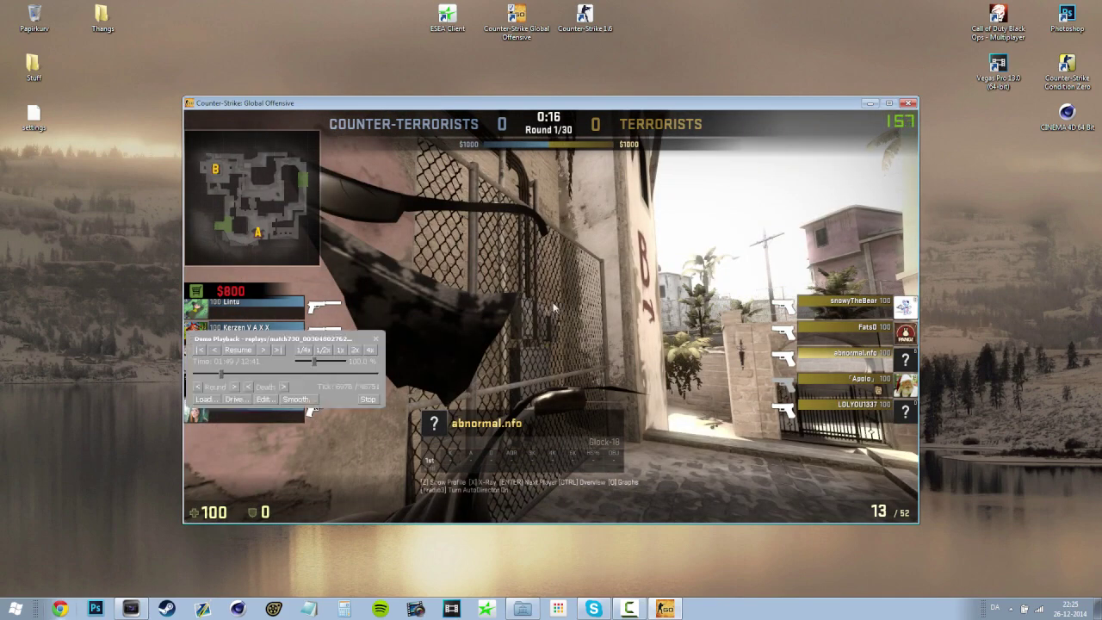
left_click_drag(308, 341, 835, 217)
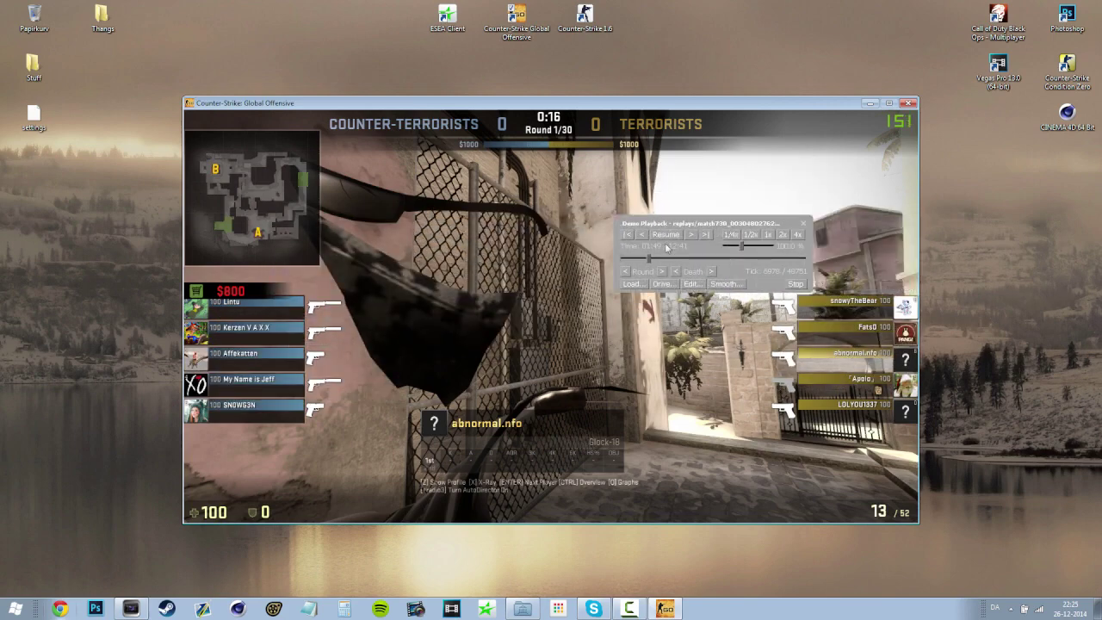
left_click(666, 235)
left_click(803, 224)
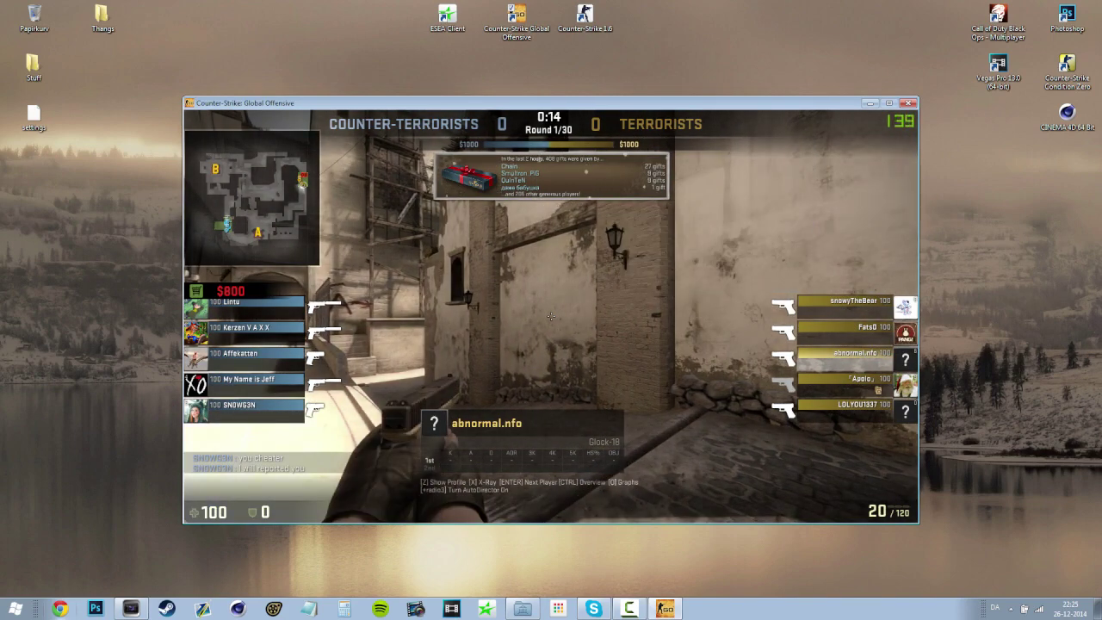
Step: Fast-forward the demo at 4x and then 575% speed, slow it to 1/4x and close the playback controls
left_click(799, 235)
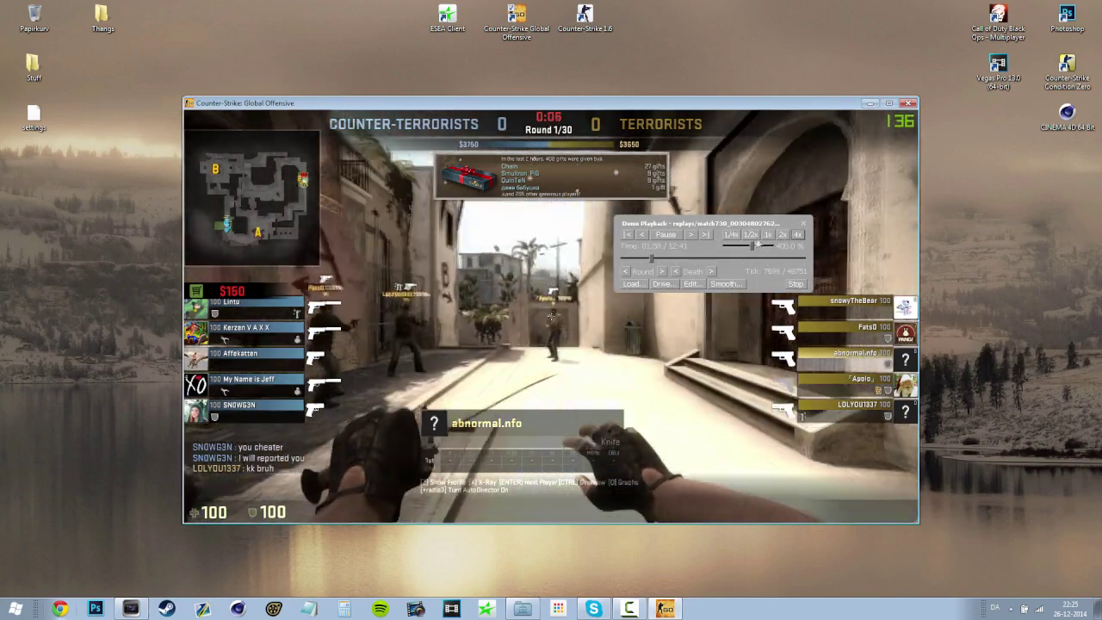
left_click_drag(754, 245, 760, 245)
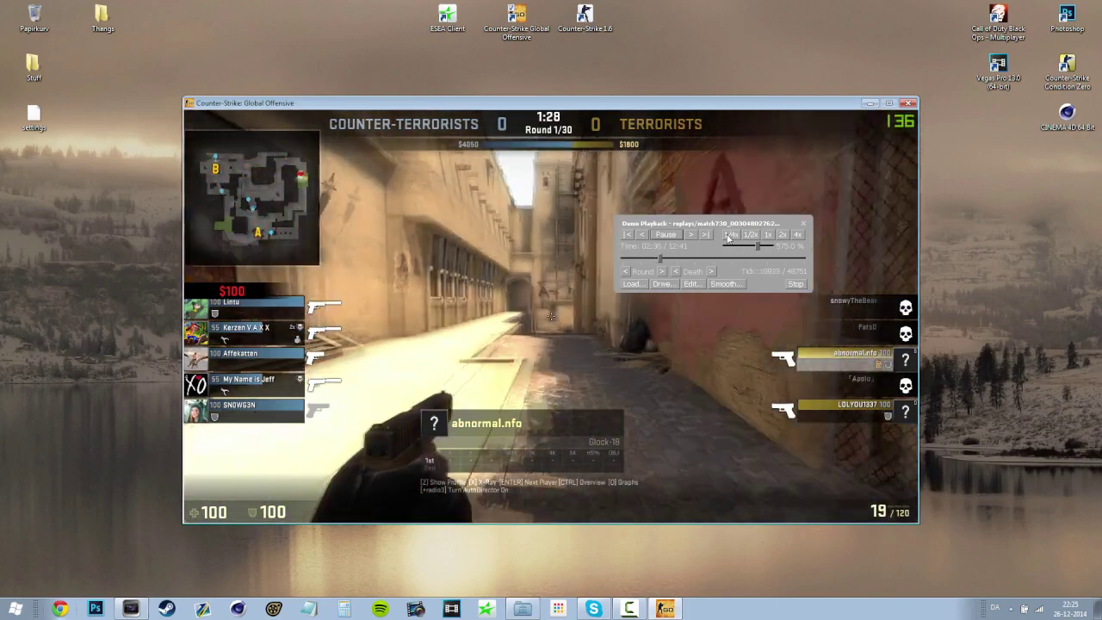
left_click(727, 237)
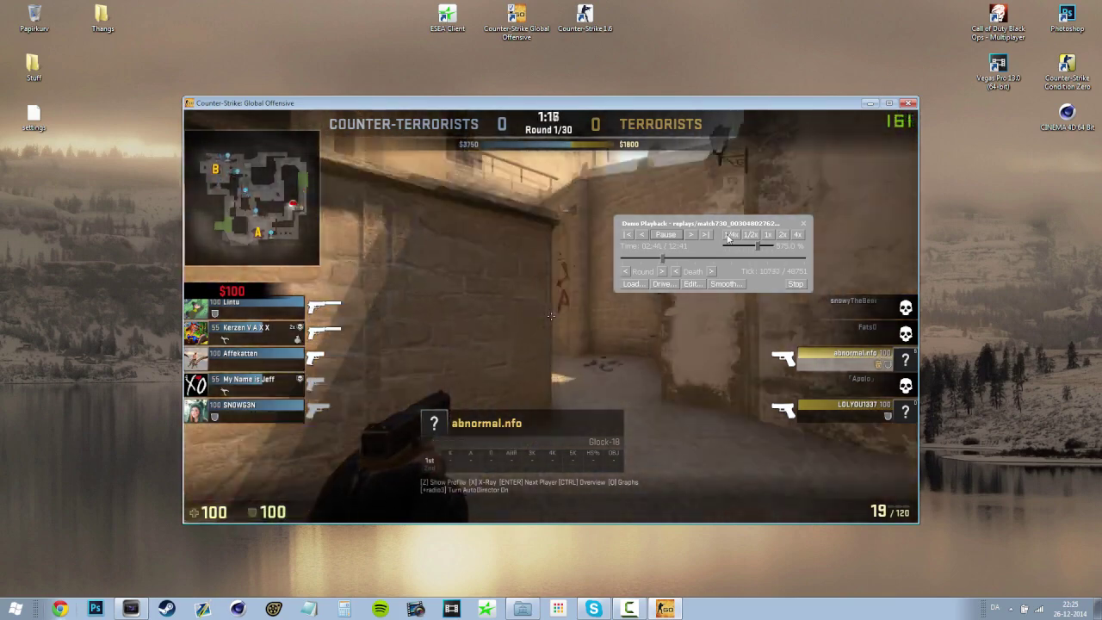
left_click(803, 223)
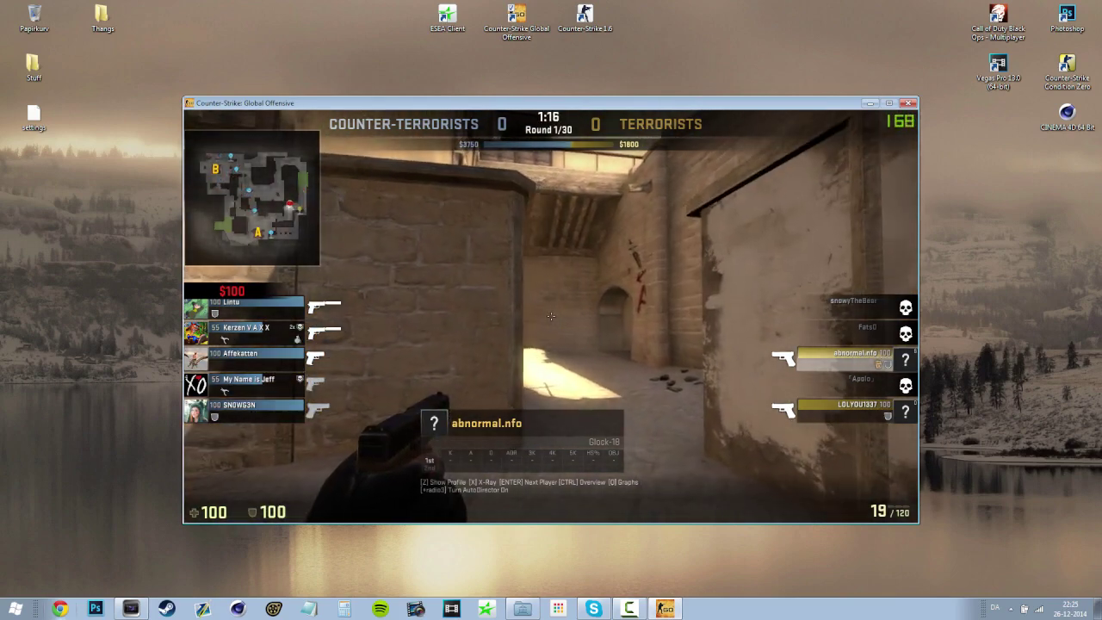
Step: Slow the demo with the console command demo_timescale 0.1
key("grave")
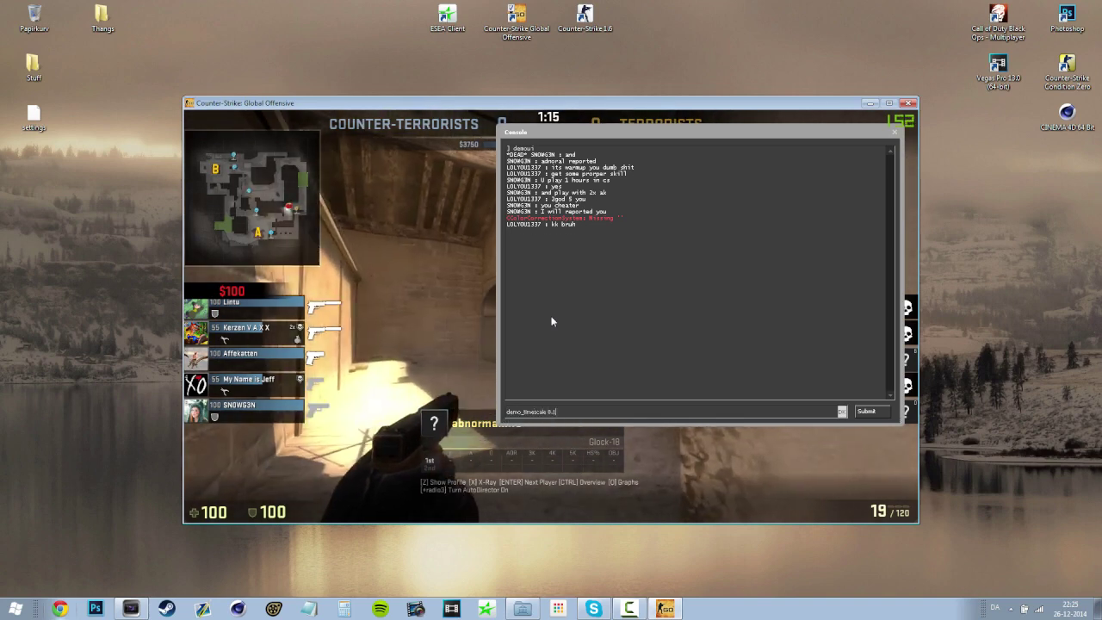
type("demo_timescale 0.1")
key("Return")
key("grave")
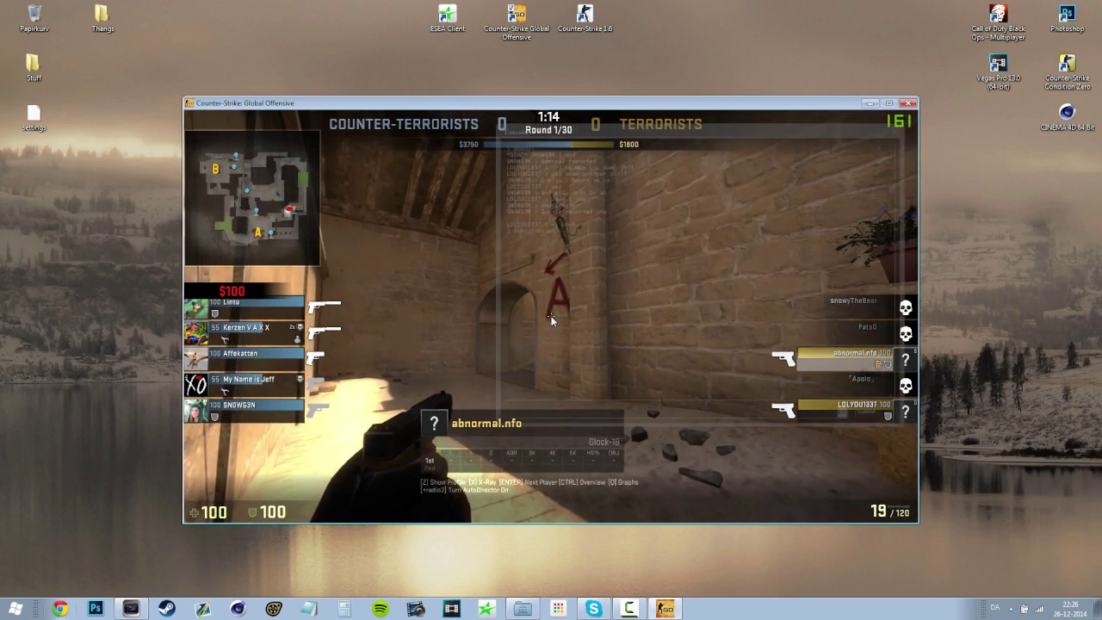
Step: Hide the HUD except for death notices using the cl_draw_only_deathnotices console command, and dismiss the playback controls
key("grave")
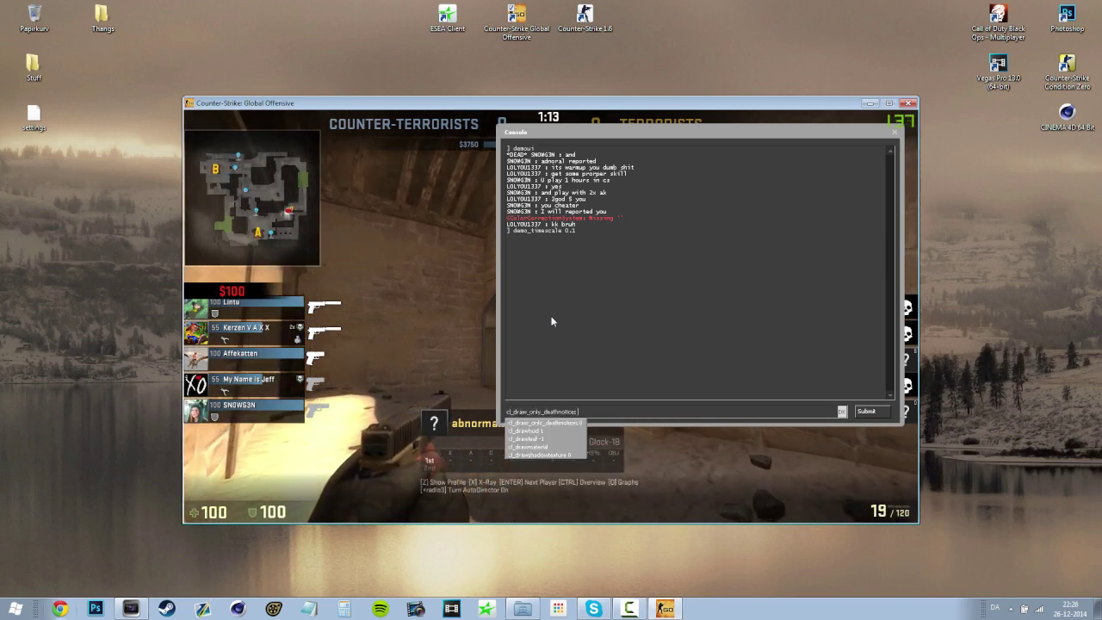
key("grave")
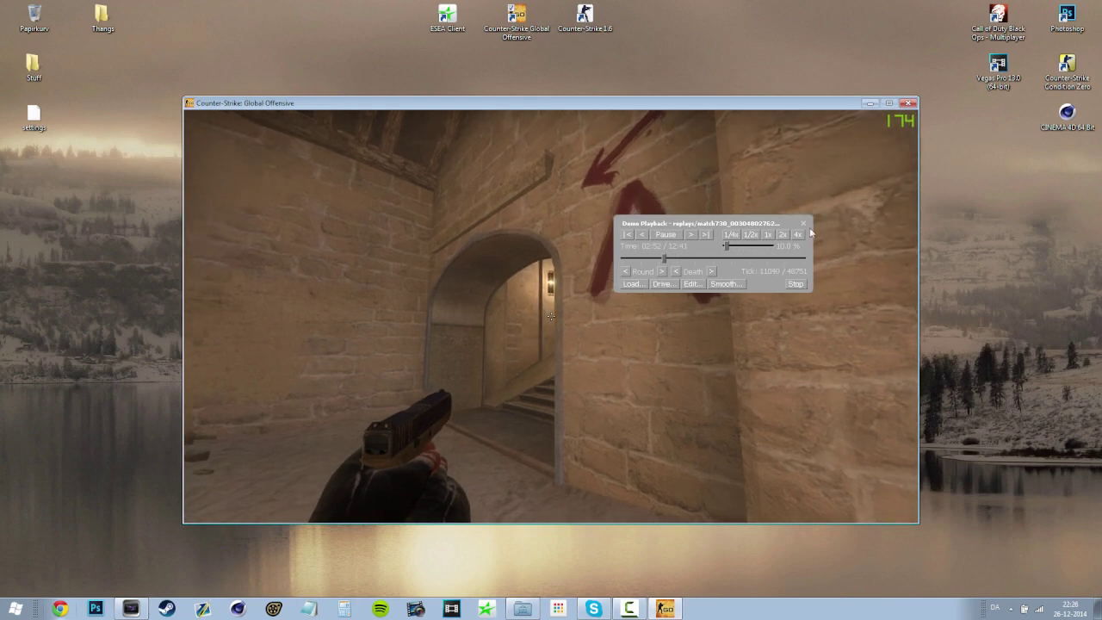
key("shift+F2")
Step: Switch to Fraps, review its movie capture settings, minimize it and resume the demo
key("Escape")
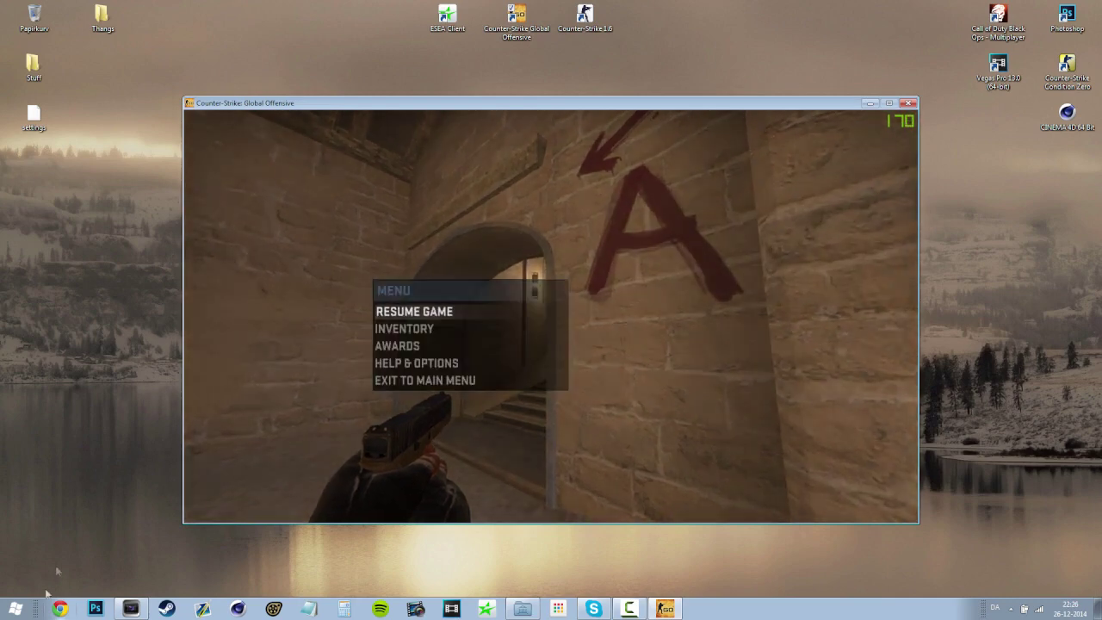
left_click(15, 609)
left_click(65, 383)
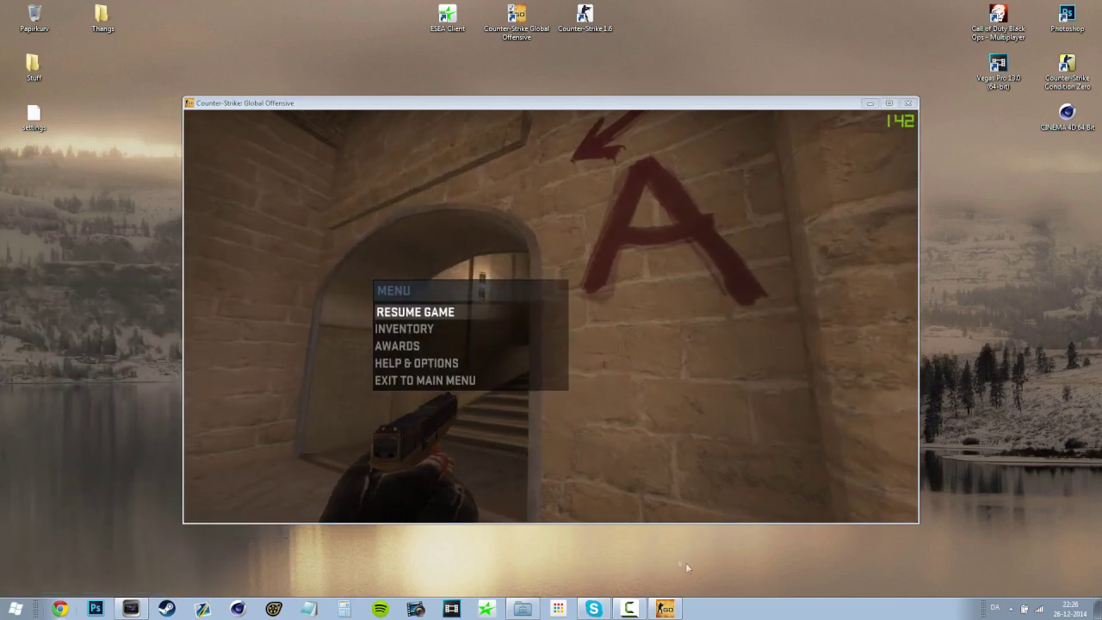
double_click(1018, 609)
left_click(534, 219)
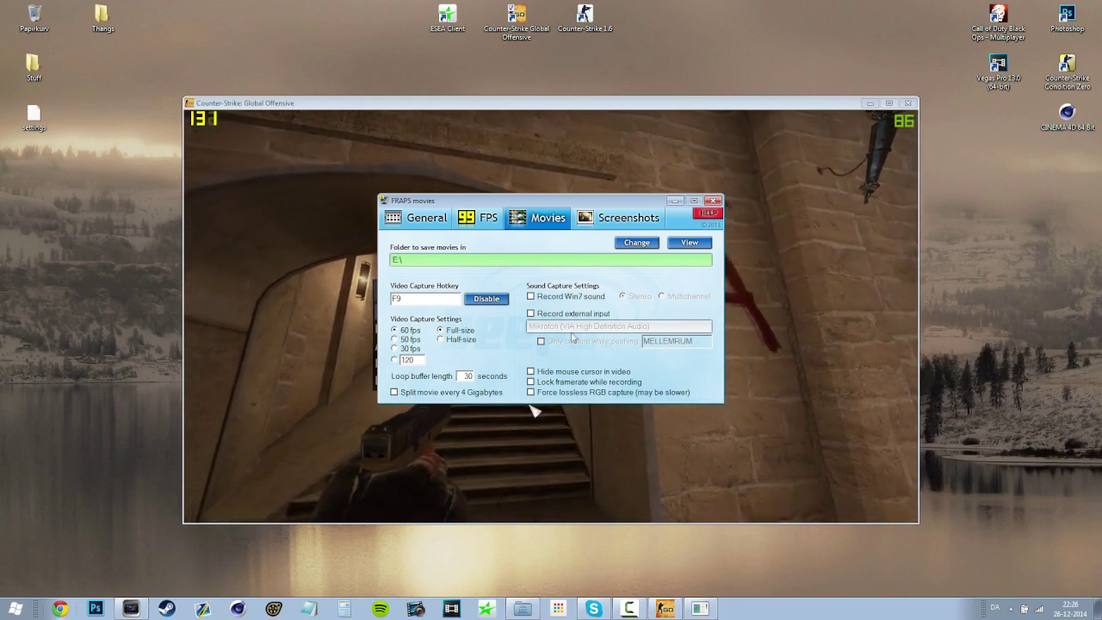
left_click(675, 200)
left_click(476, 305)
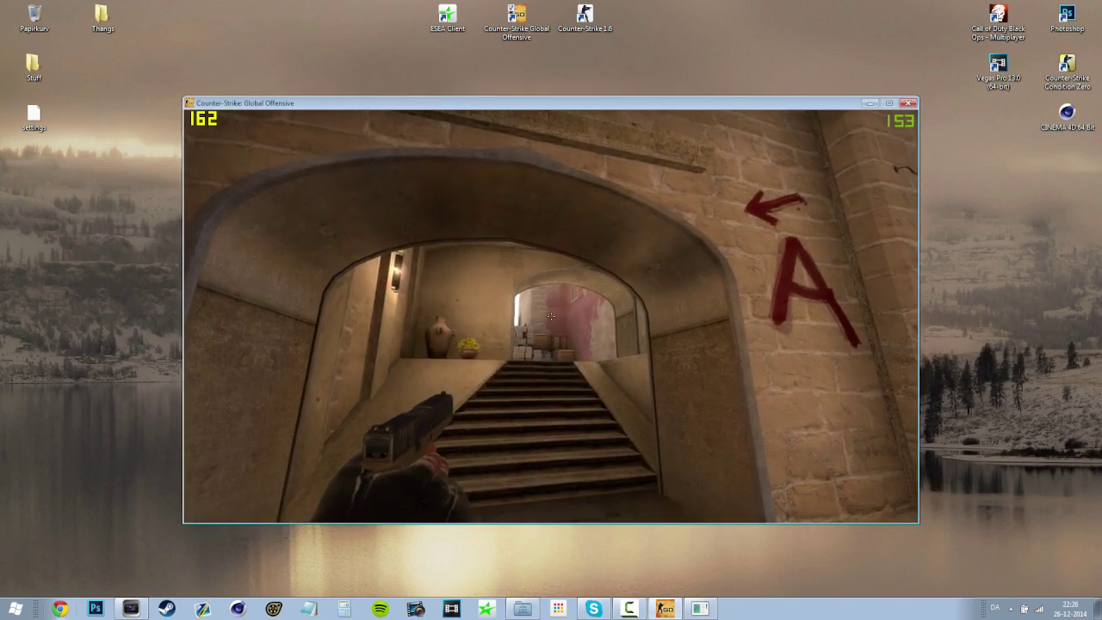
key("w")
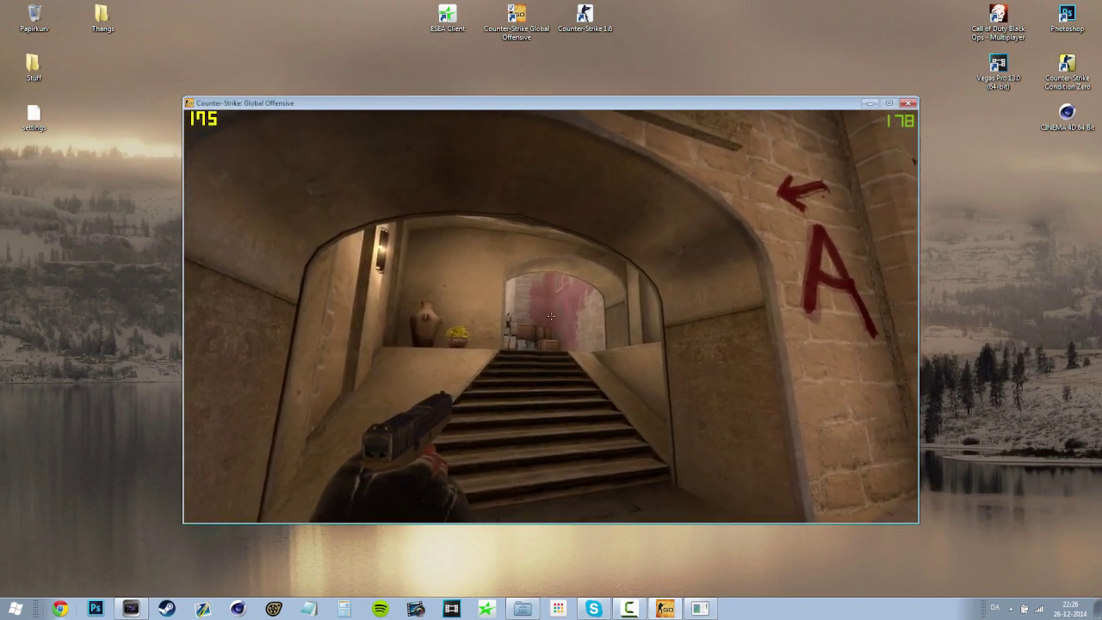
key("w")
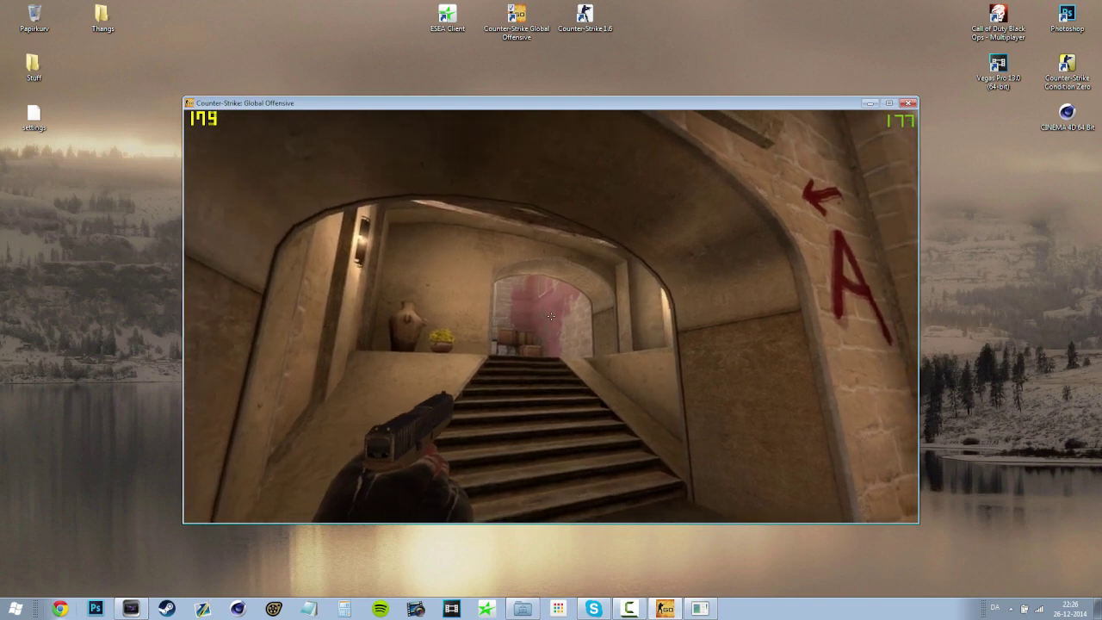
key("w")
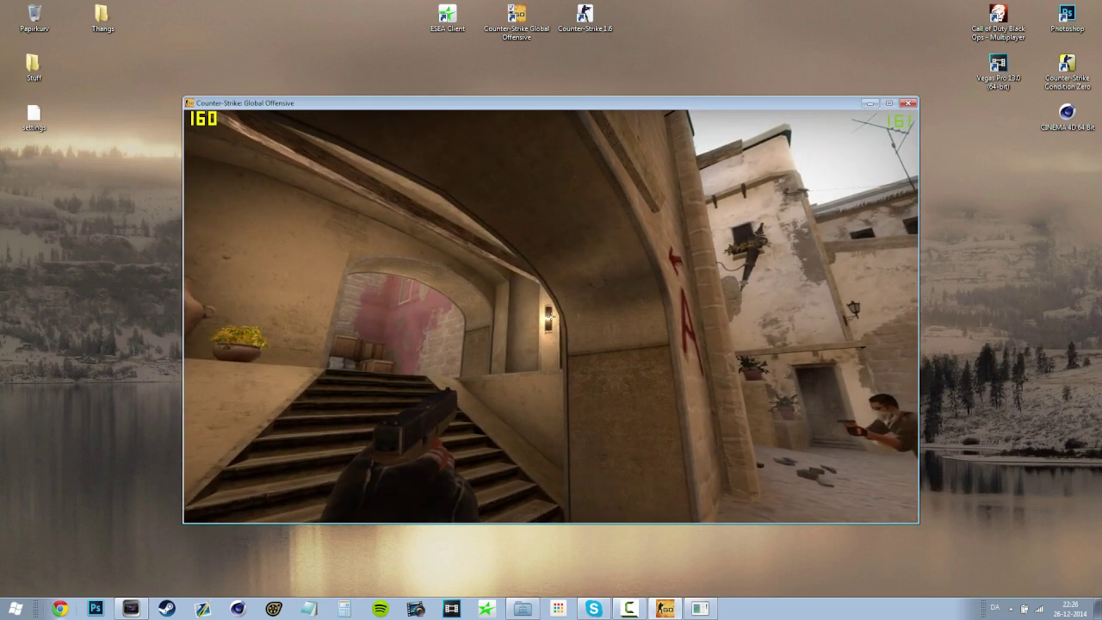
key("w")
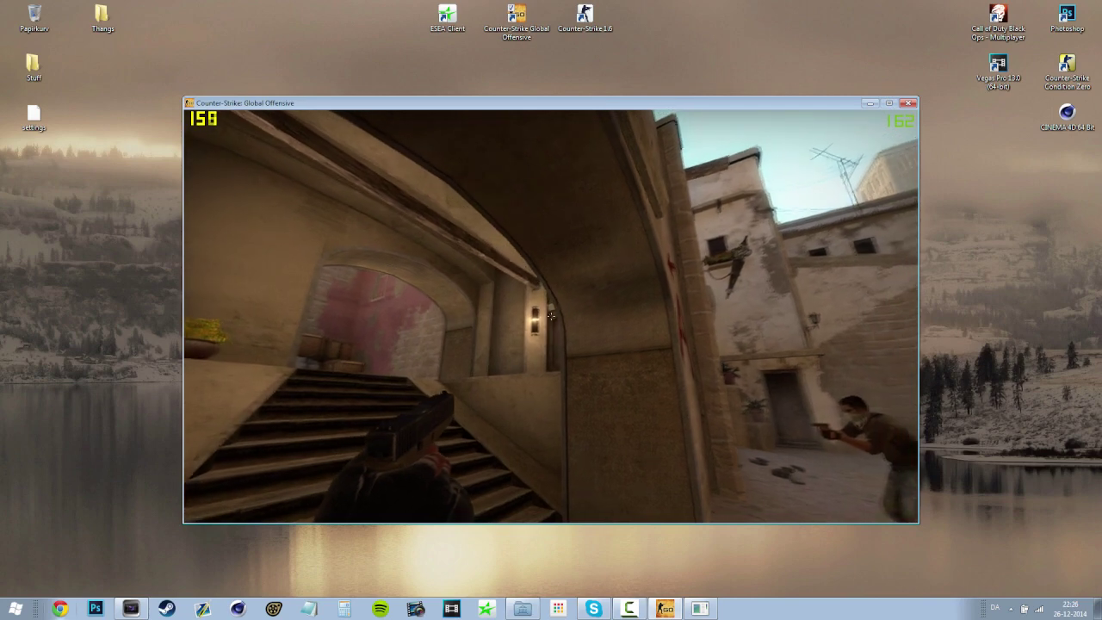
Step: Exit the demo to the main menu and close Counter-Strike: Global Offensive
key("w")
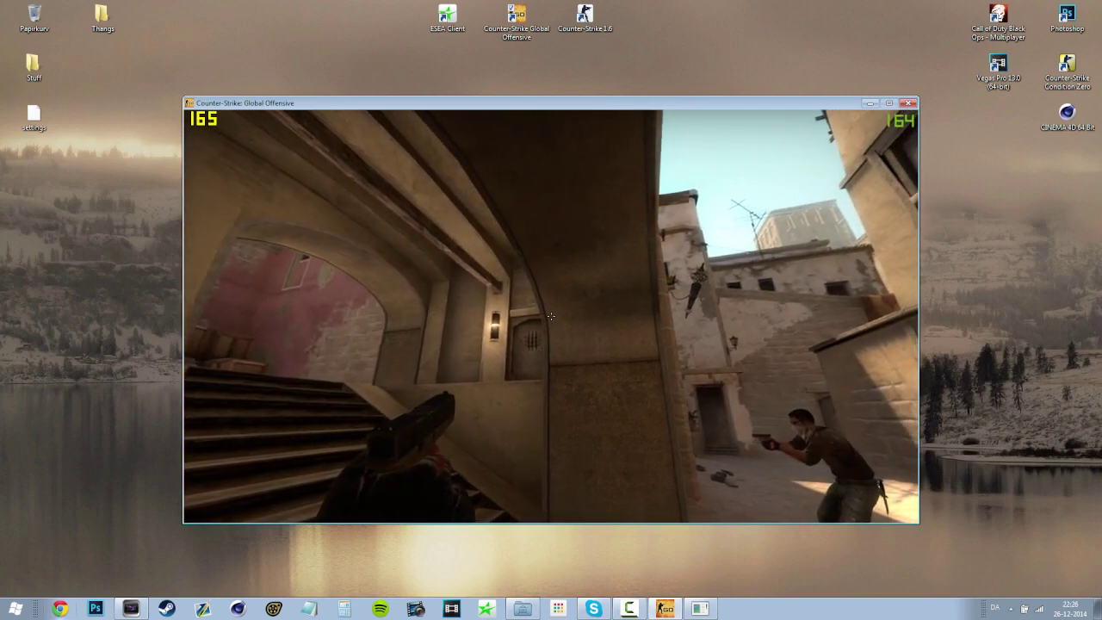
key("s")
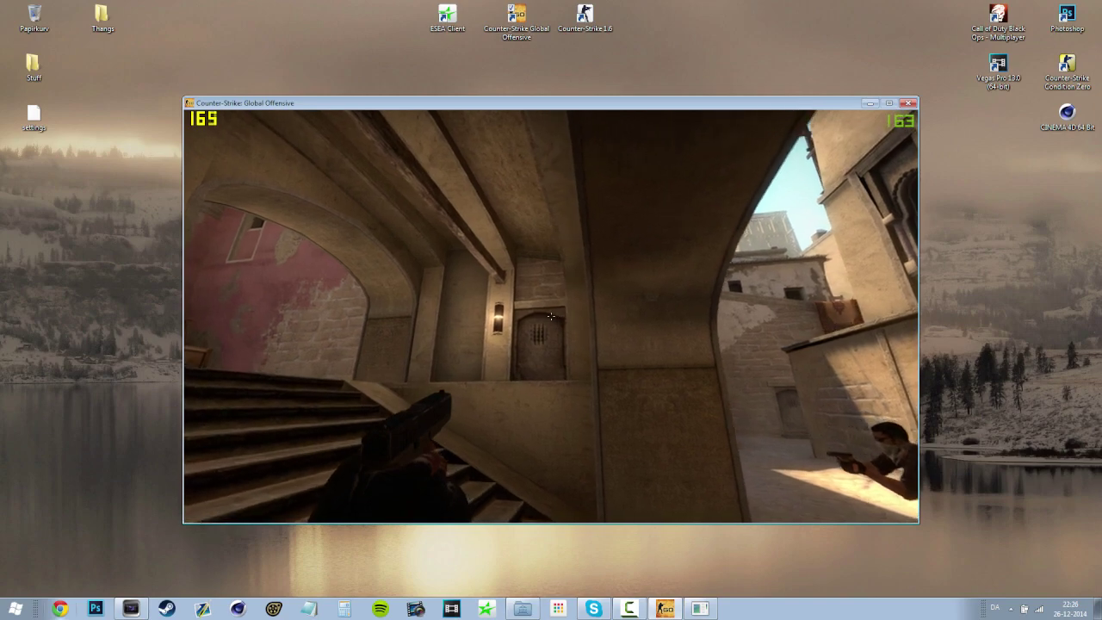
key("Escape")
left_click(452, 381)
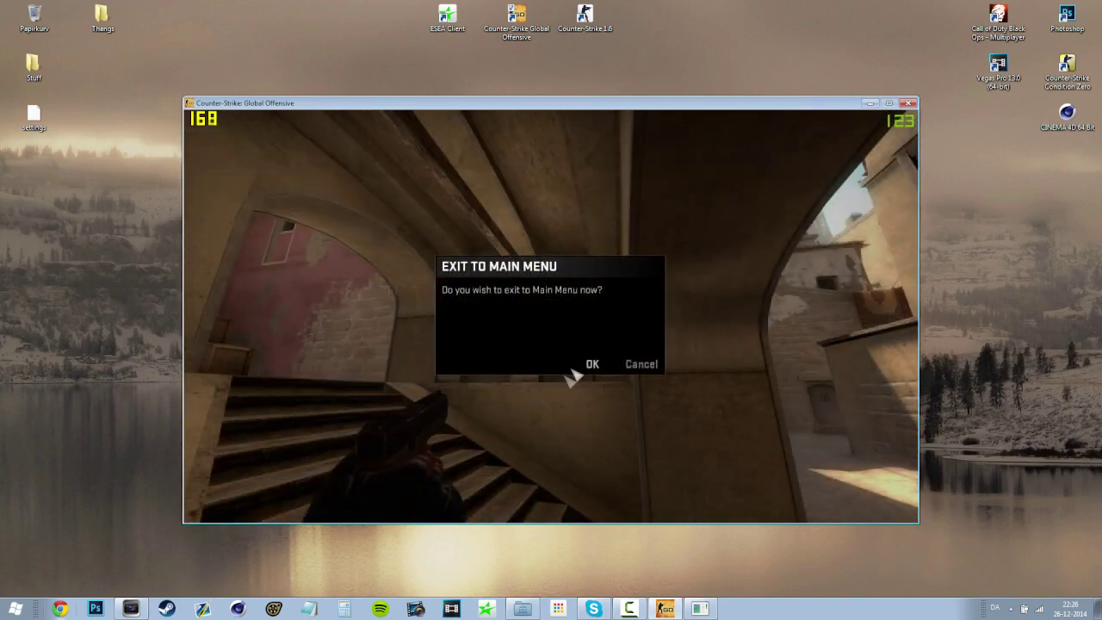
left_click(591, 364)
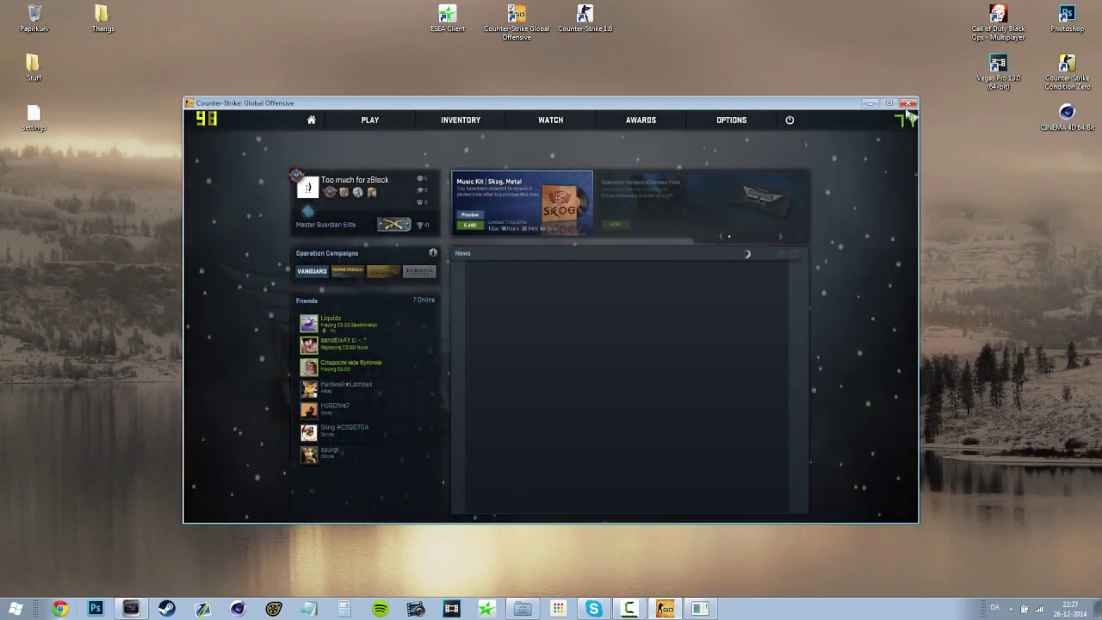
left_click(908, 105)
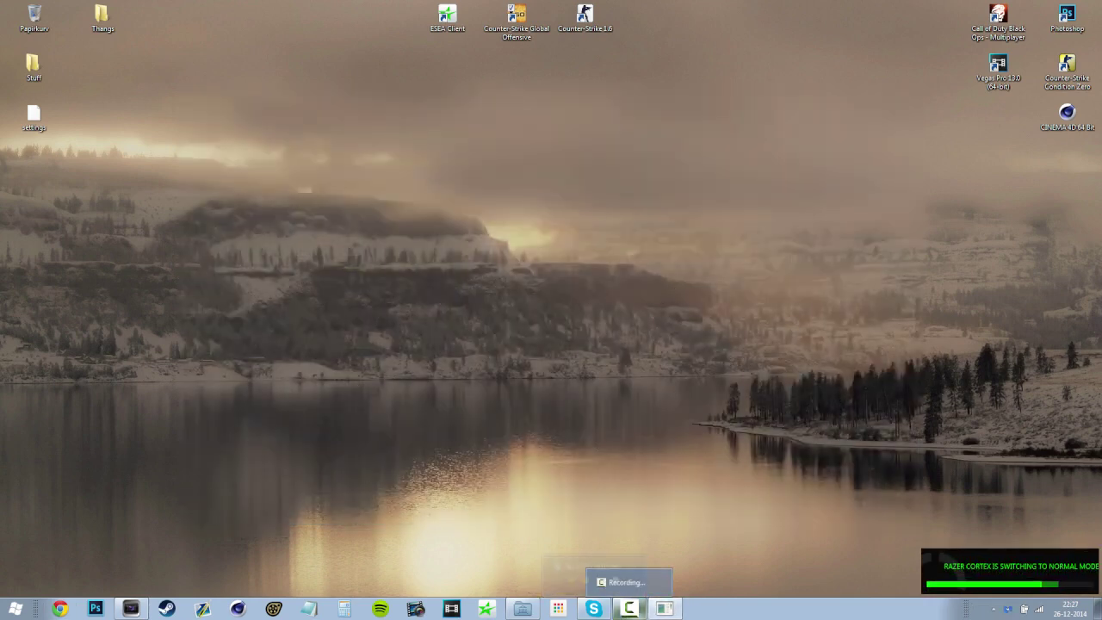
key("super")
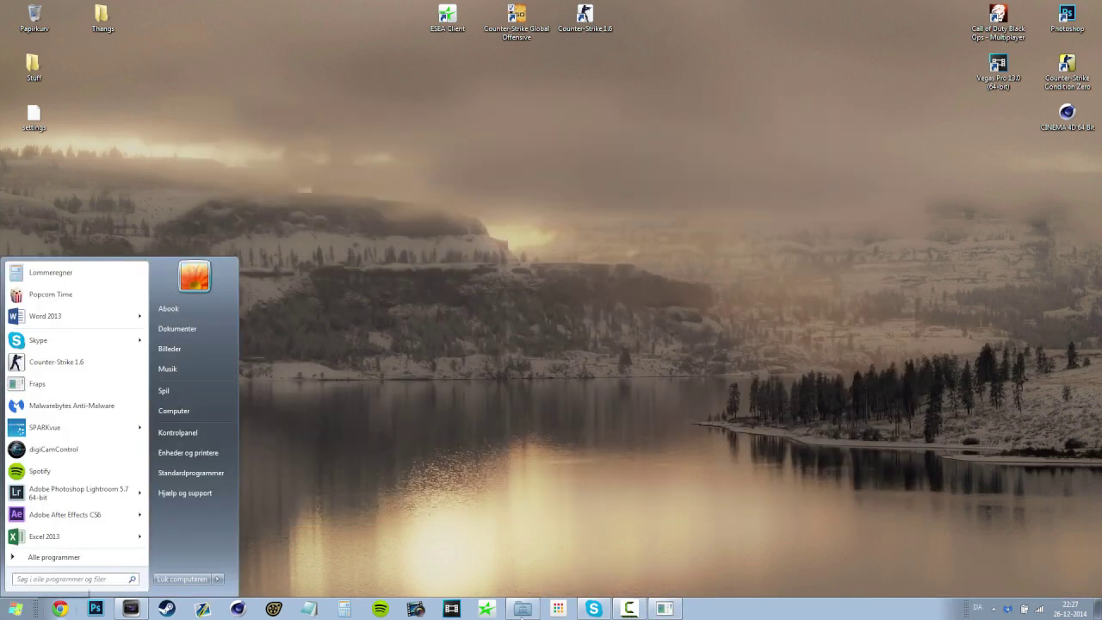
left_click(522, 608)
left_click(873, 13)
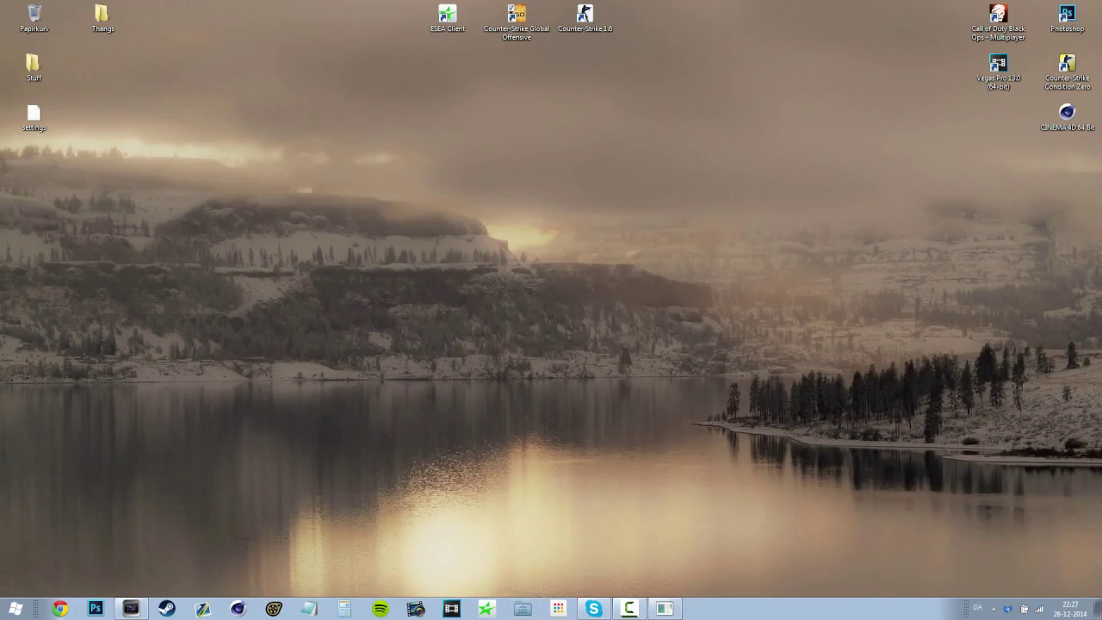
Step: Switch to Chrome, open the downloads list and show VirtualDub-1.10.4-AMD64 (1).zip in its folder
key("super+1")
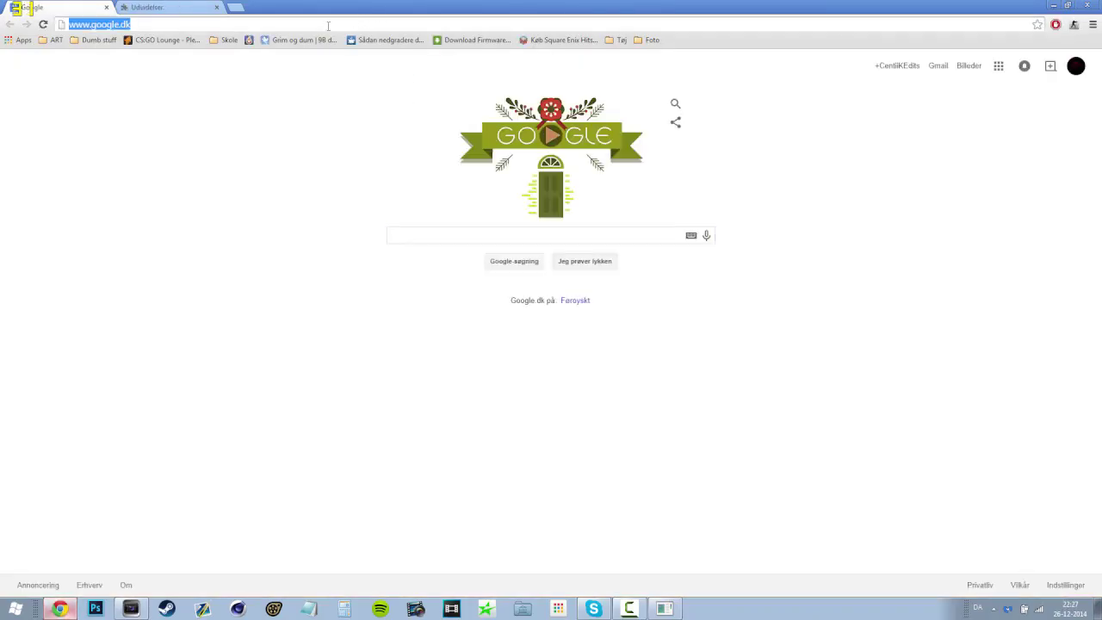
left_click(453, 236)
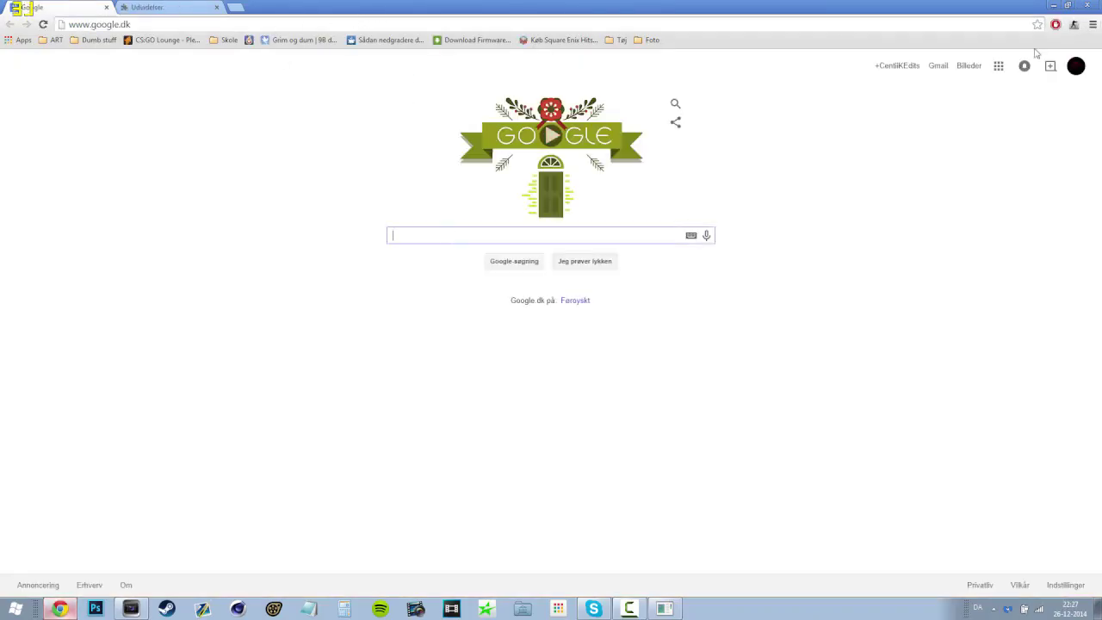
left_click(1092, 24)
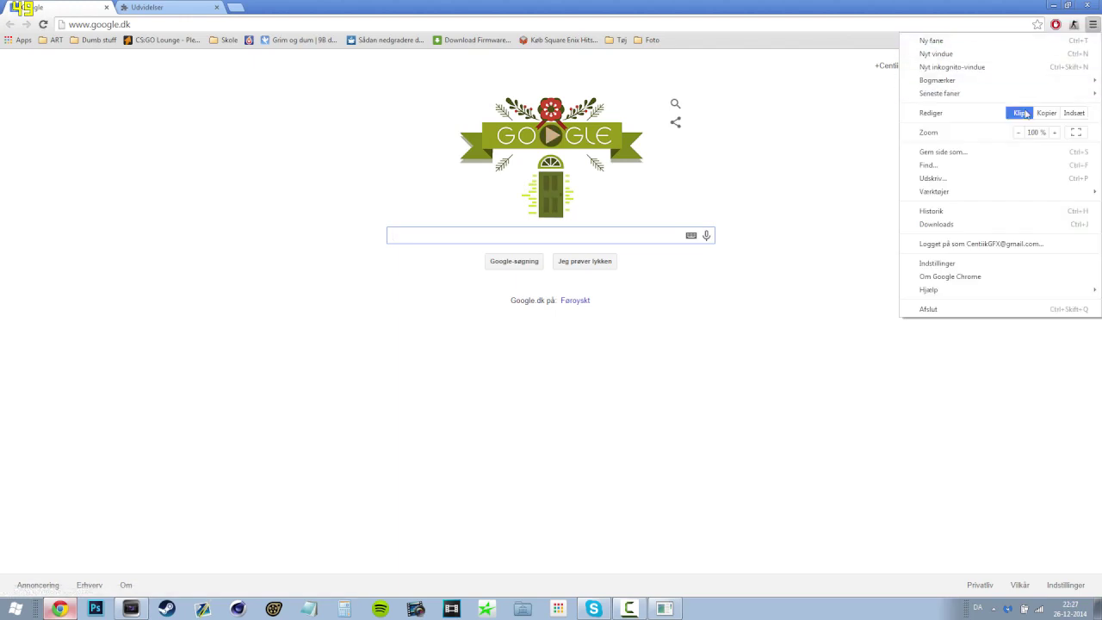
left_click(956, 211)
left_click(65, 7)
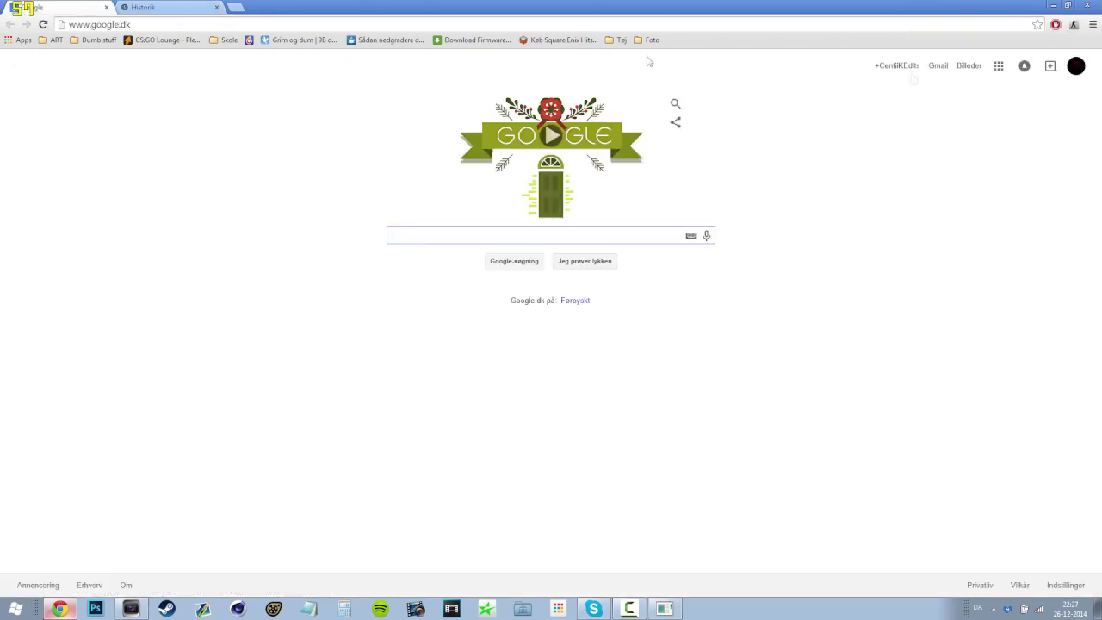
left_click(1093, 24)
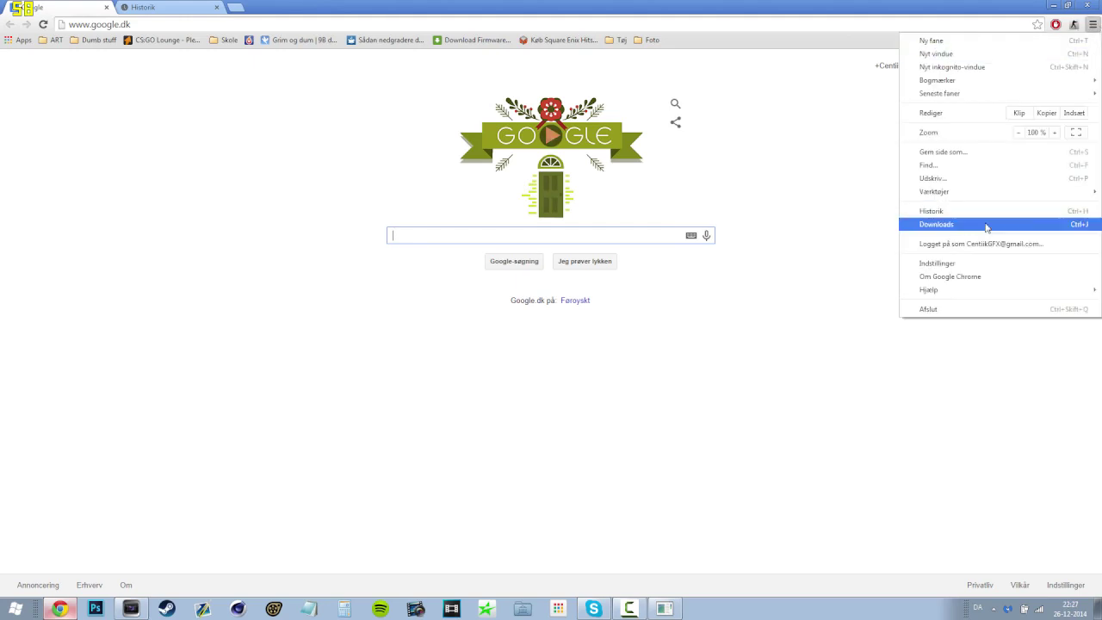
left_click(988, 226)
left_click(121, 125)
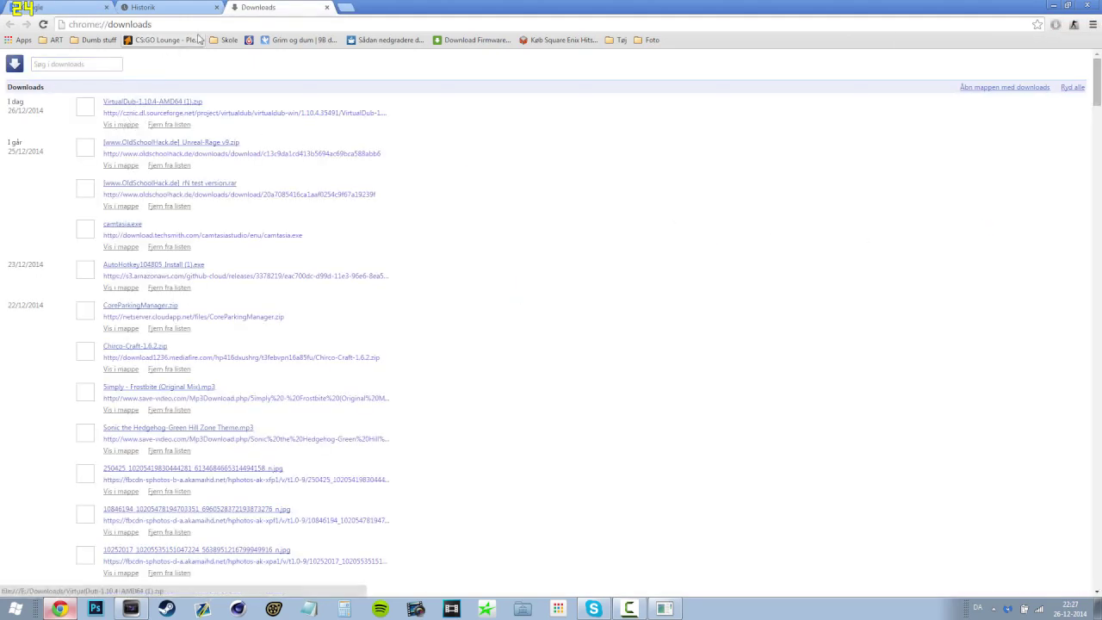
Step: Open the VirtualDub-1.10.4-AMD64 (1) archive, close Chrome, and run Veedub64.exe from the archive, accepting the security warning
double_click(779, 200)
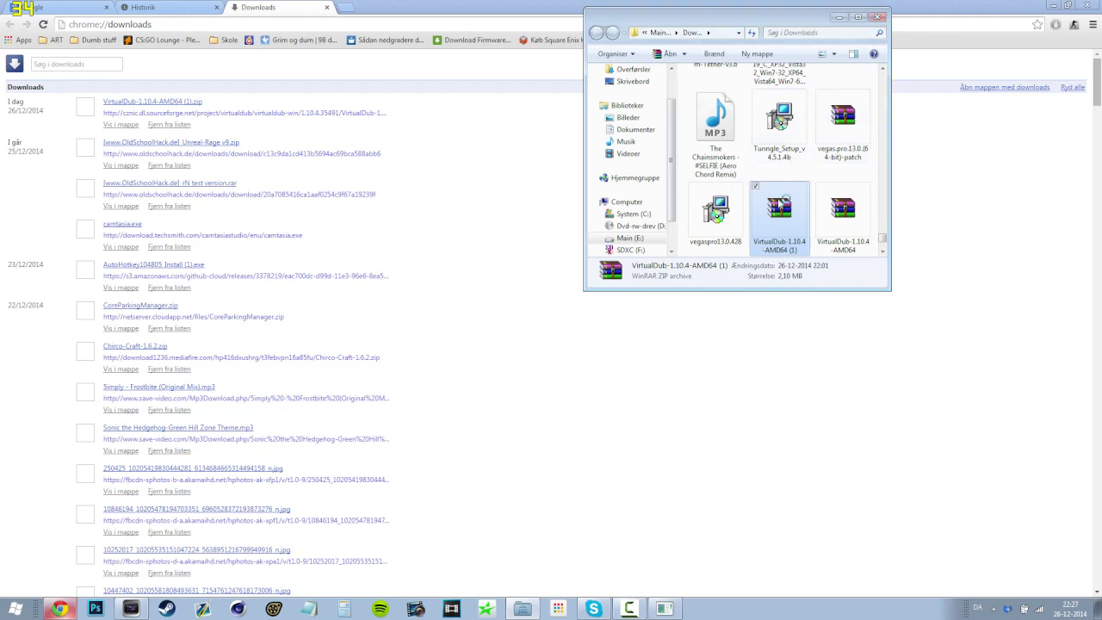
left_click(1087, 6)
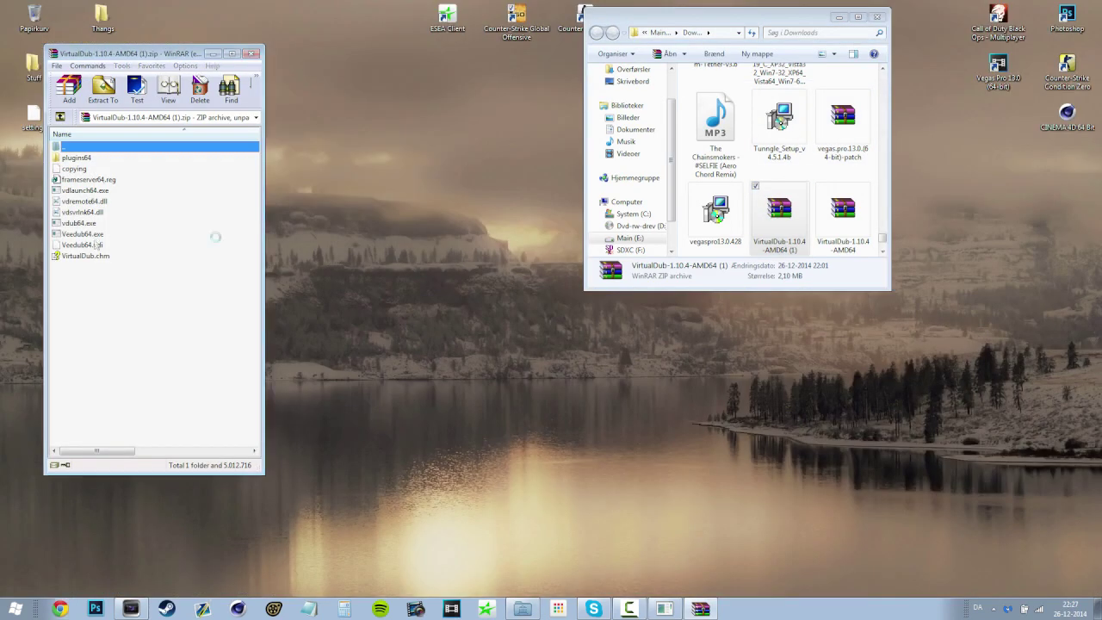
left_click(214, 266)
left_click(92, 234)
double_click(90, 236)
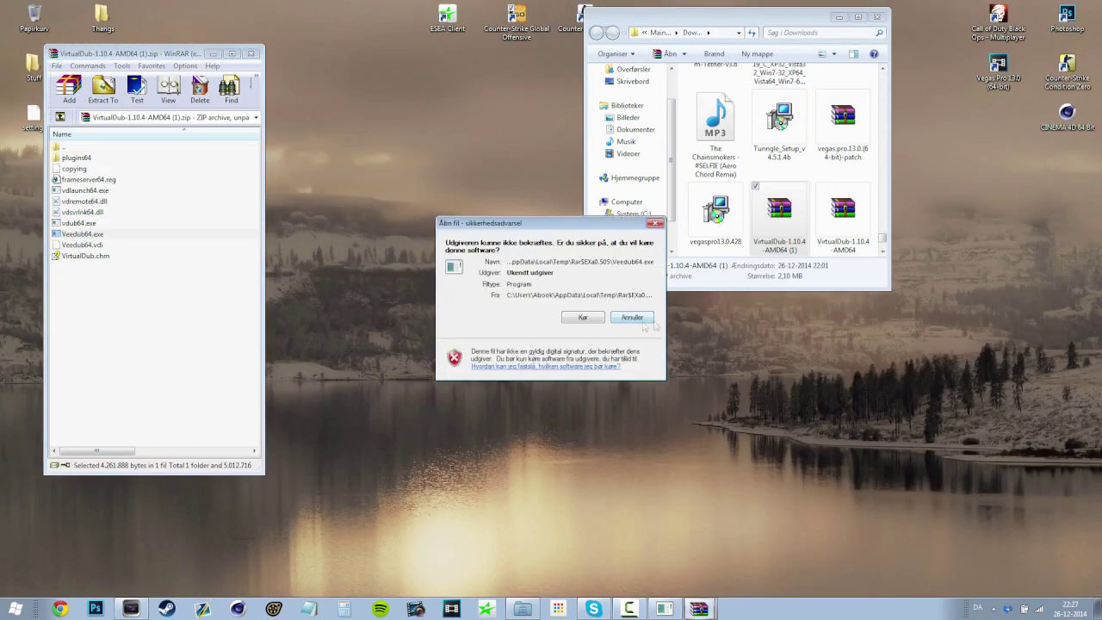
left_click(582, 318)
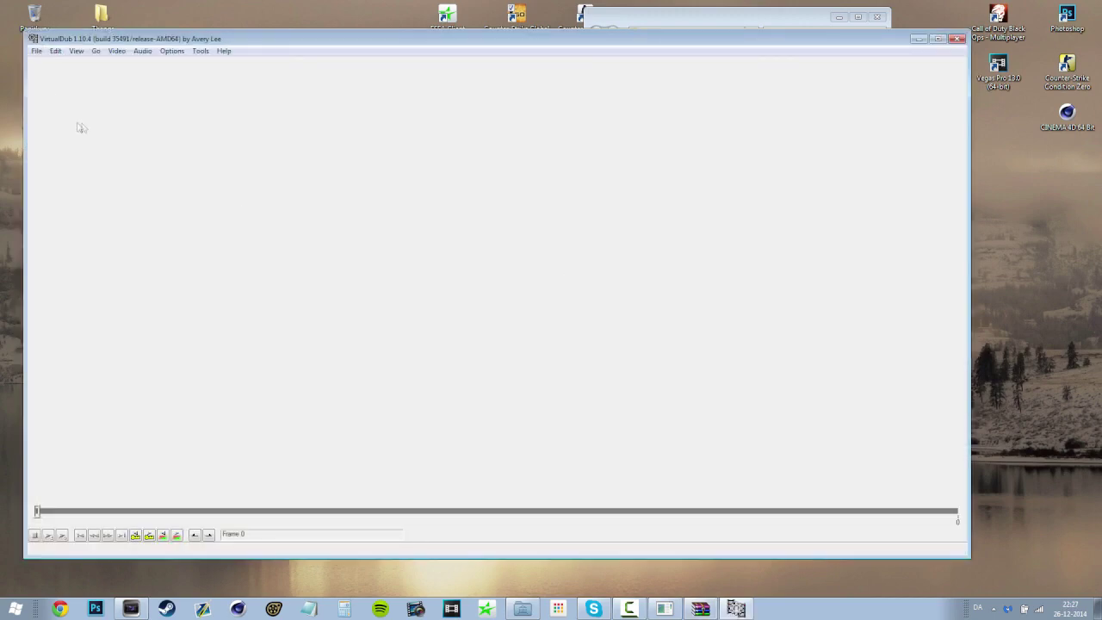
left_click(37, 51)
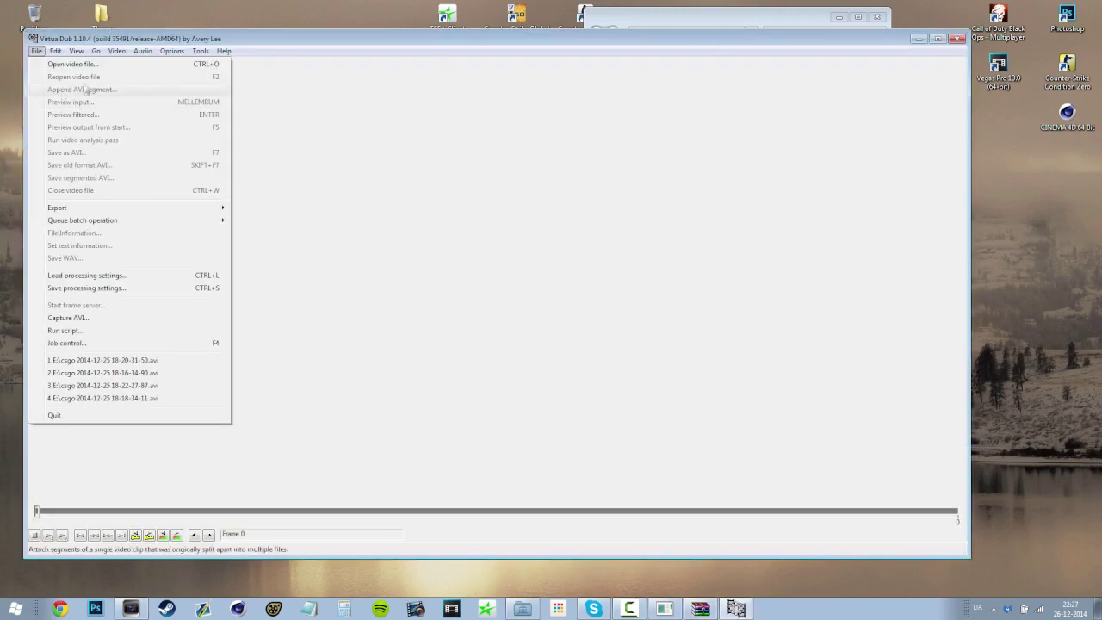
left_click(64, 66)
left_click_drag(395, 138, 395, 238)
left_click(223, 215)
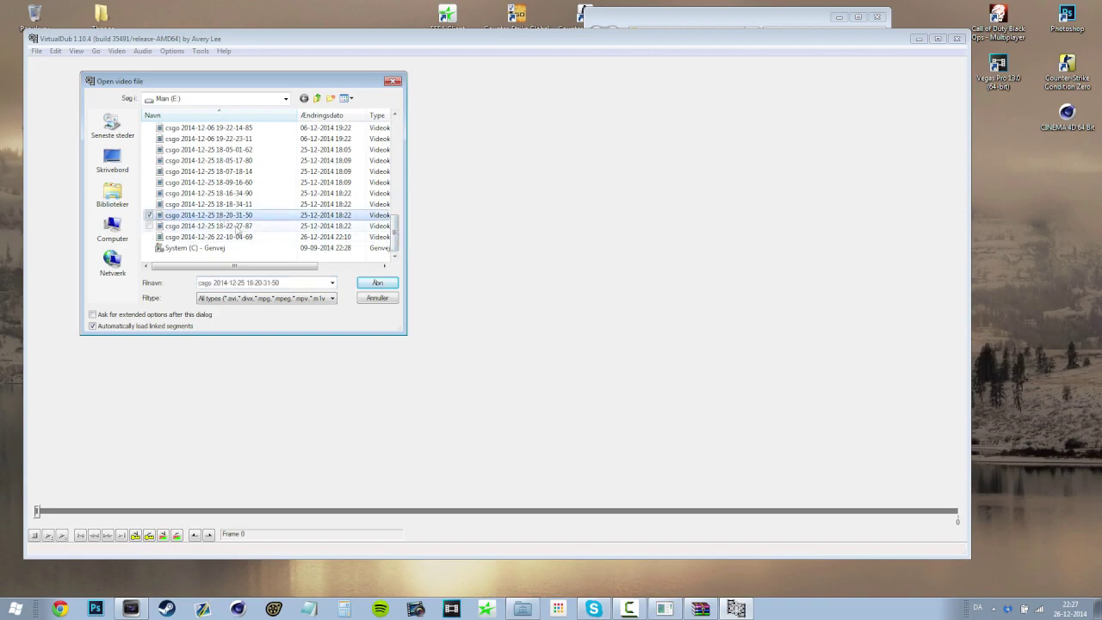
left_click(379, 283)
left_click_drag(40, 514, 380, 510)
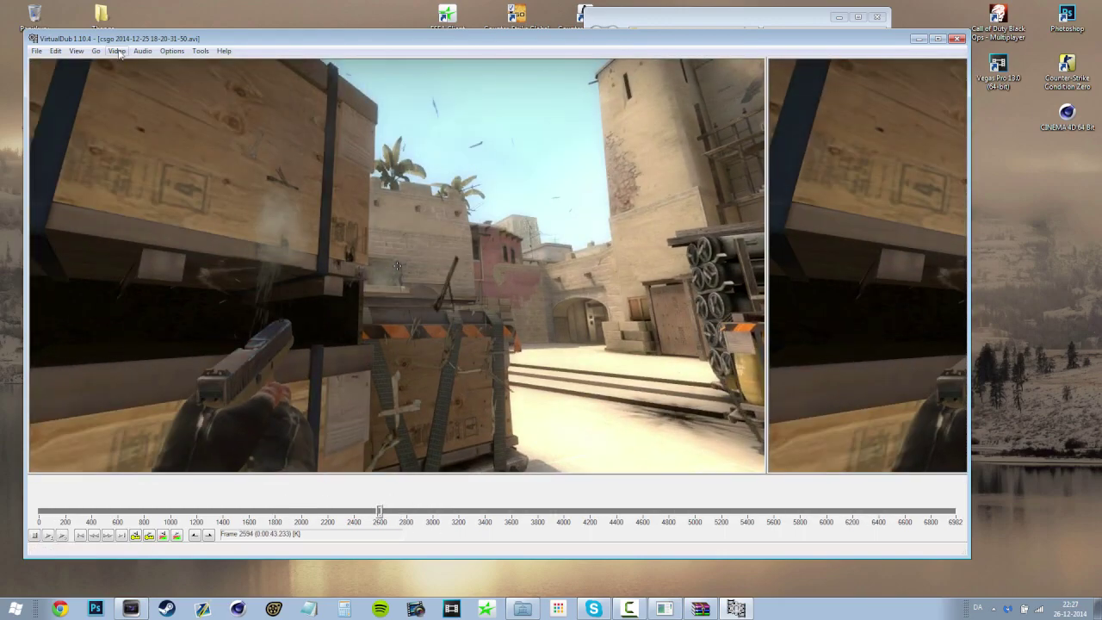
Step: Change the video's source frame rate to 600 fps
left_click(117, 52)
left_click(146, 78)
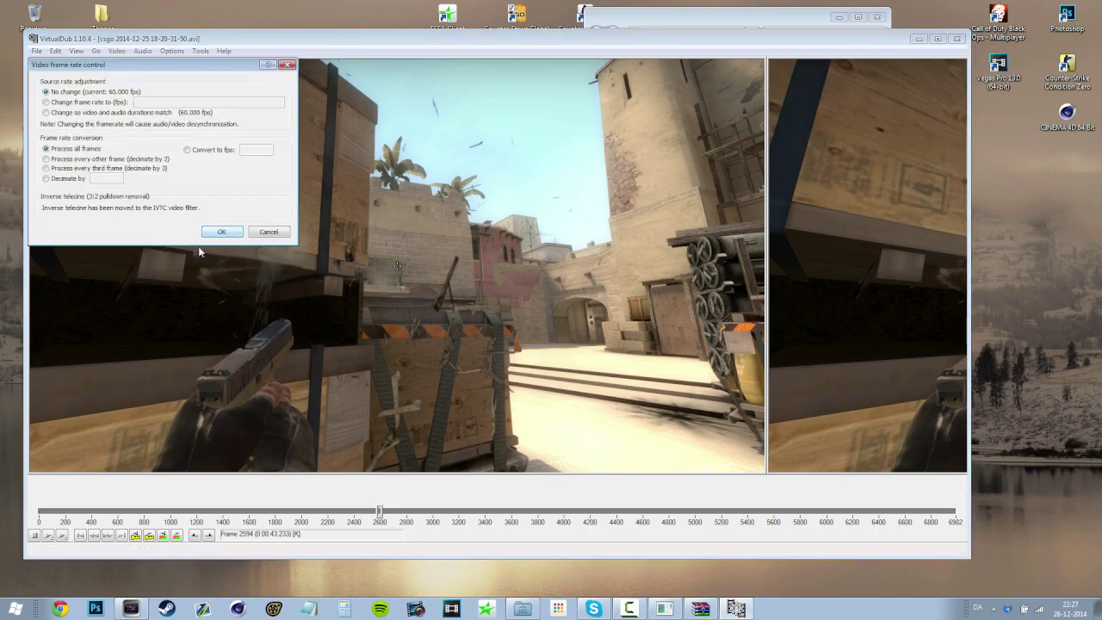
left_click(92, 103)
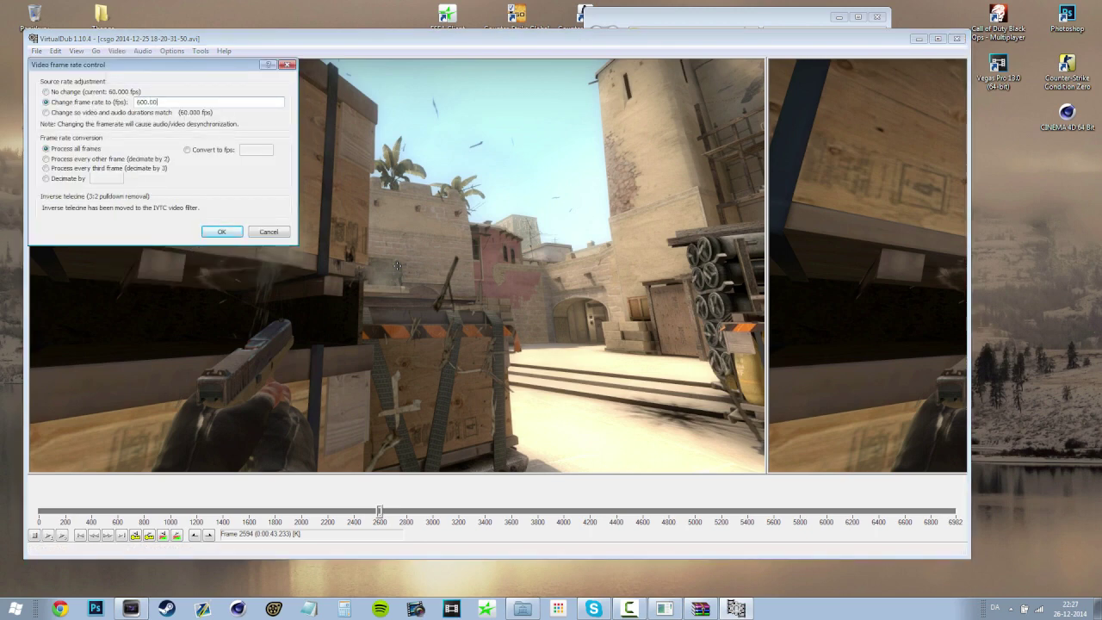
left_click(221, 230)
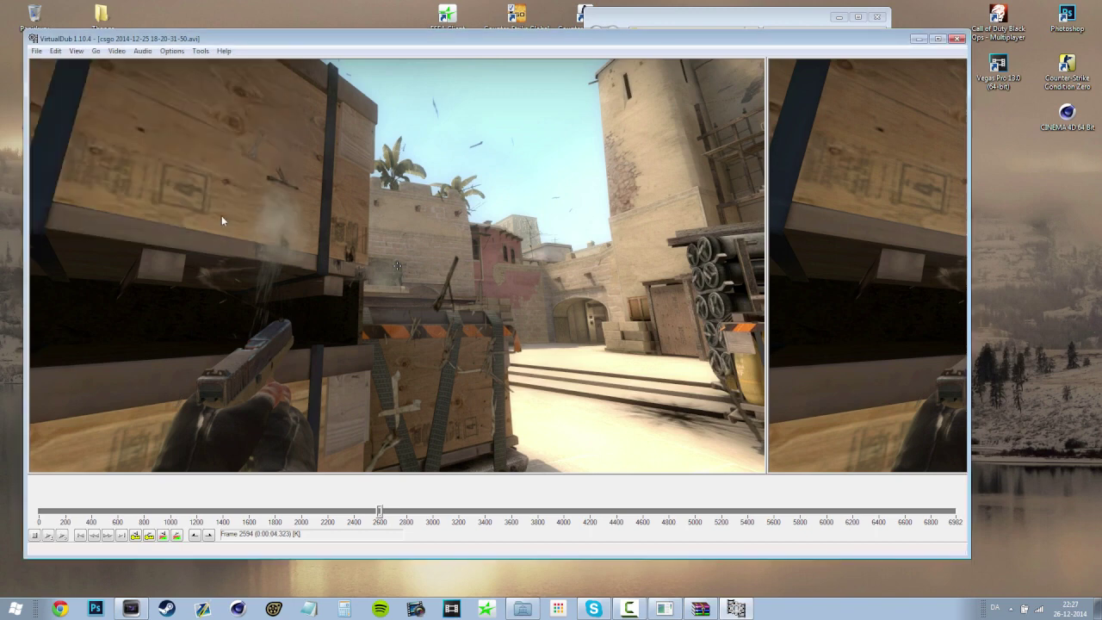
Step: Set the video compression to Lagarith Lossless Codec
left_click(116, 50)
left_click(154, 102)
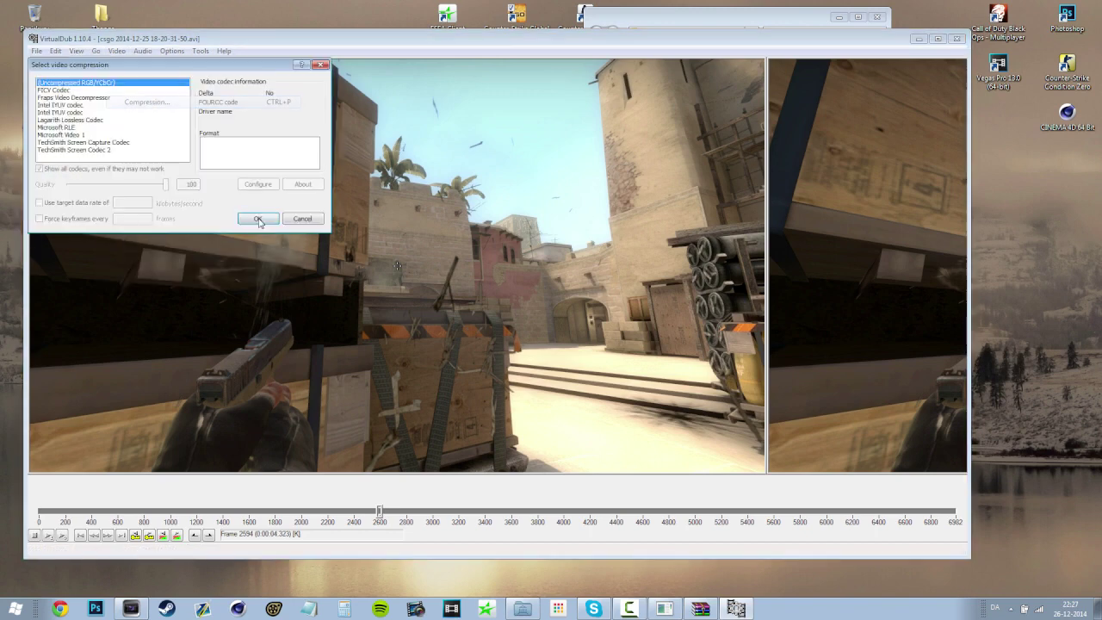
left_click(72, 121)
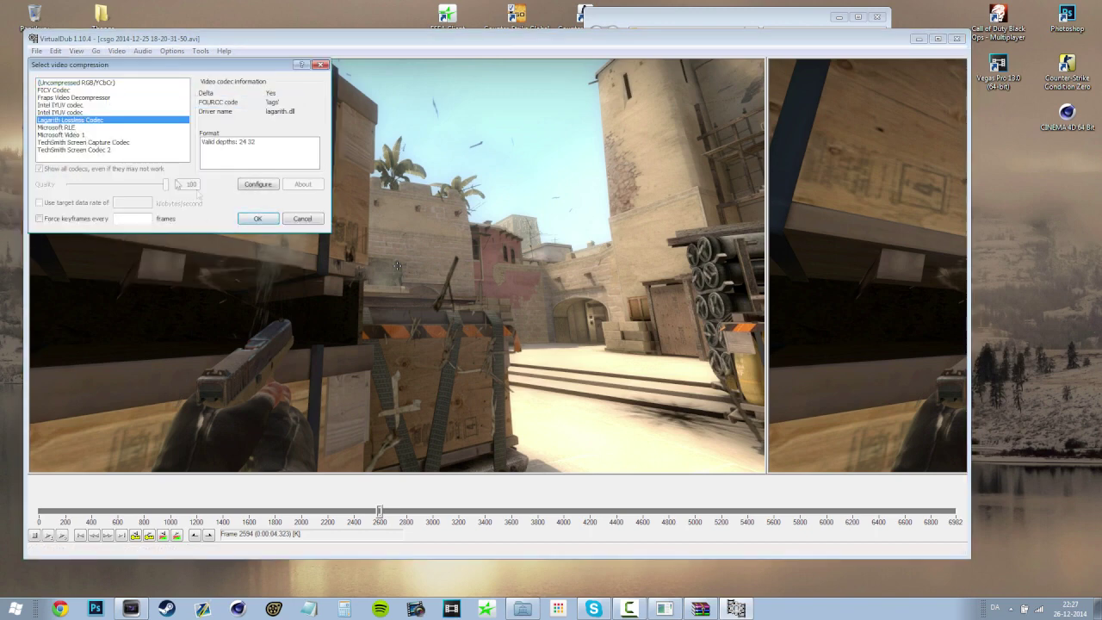
left_click(259, 219)
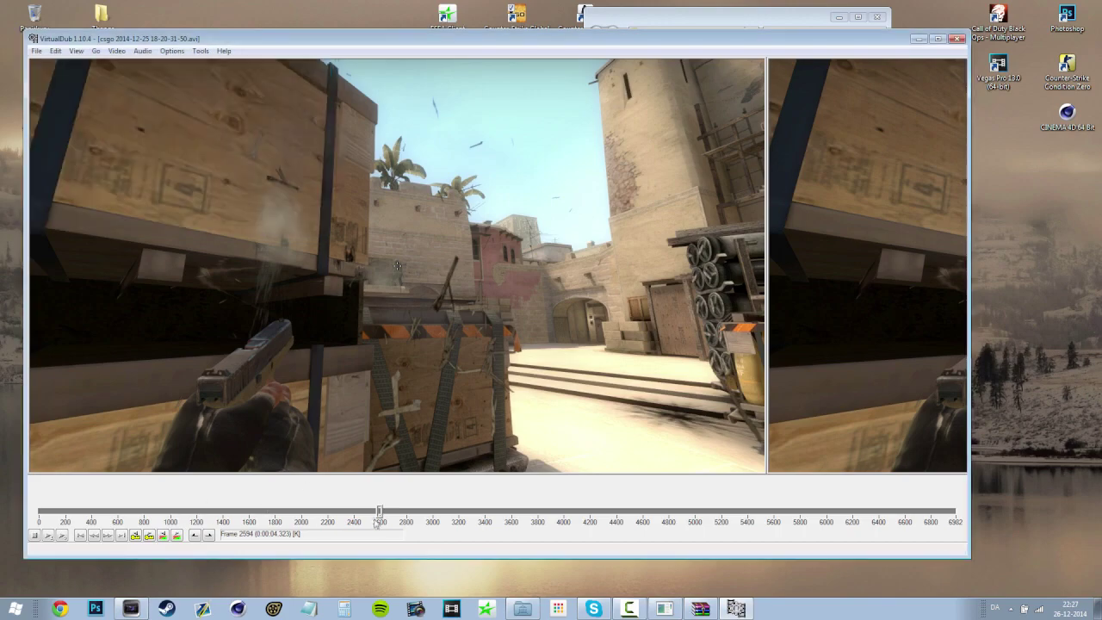
Step: Scrub the clip back to about frame 192 and look at the command for saving it as AVI
left_click_drag(380, 512, 208, 511)
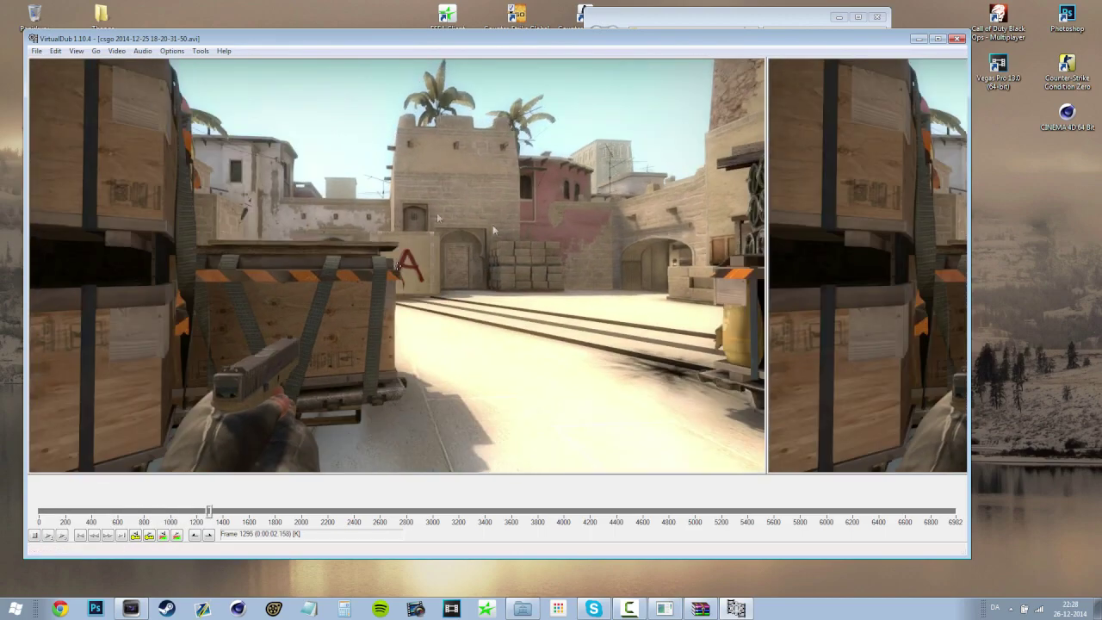
left_click_drag(210, 514, 65, 512)
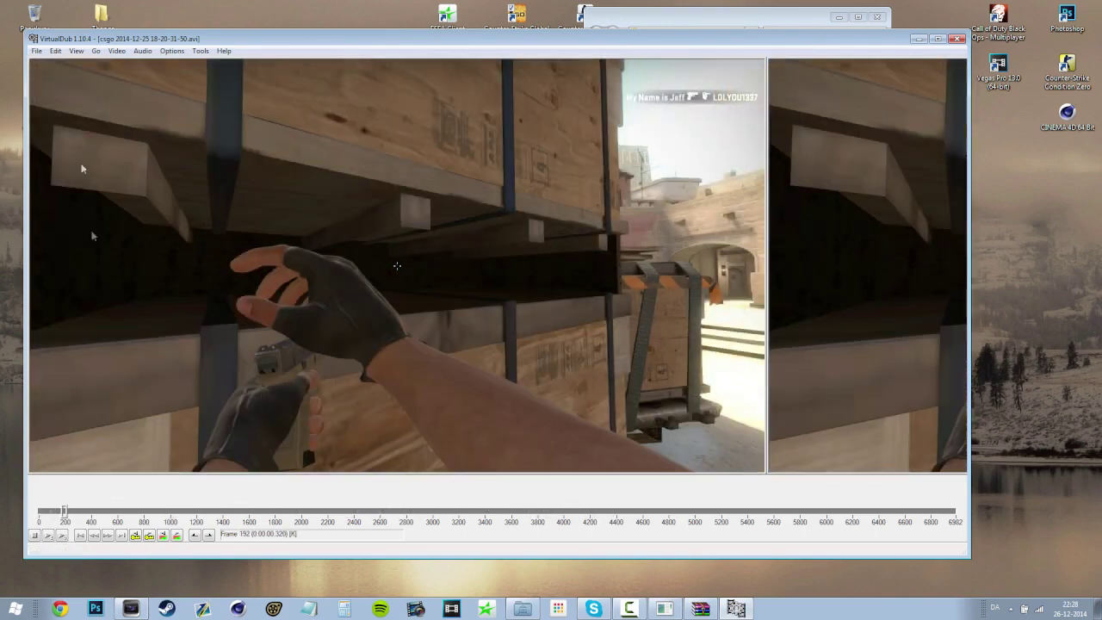
left_click(36, 52)
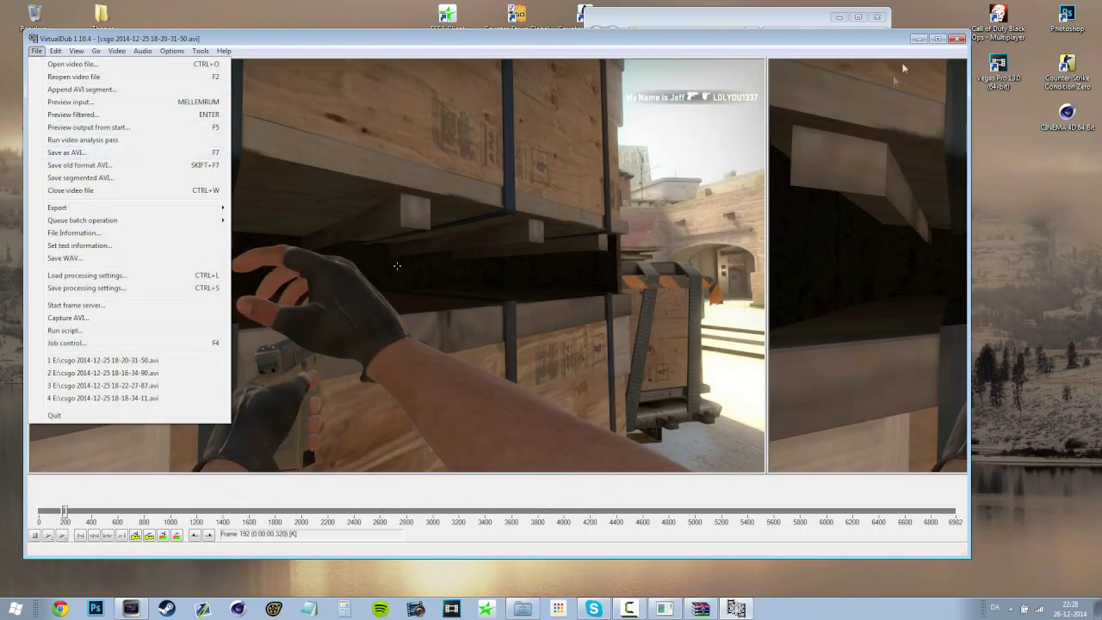
Step: Close VirtualDub, the Downloads folder window and the WinRAR archive
left_click(958, 40)
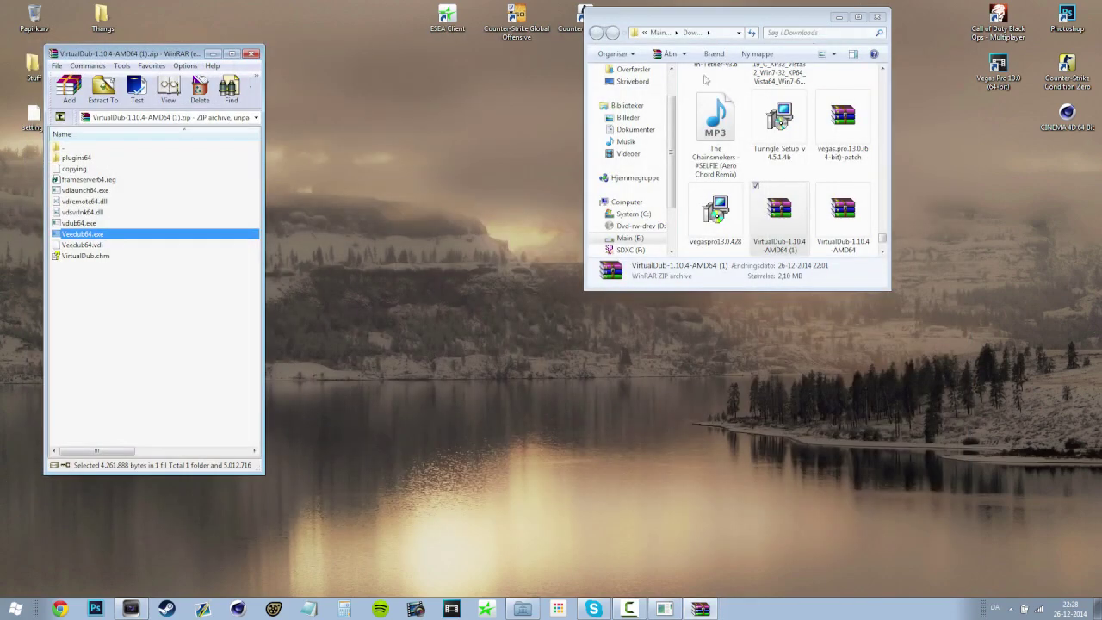
left_click(878, 17)
left_click(251, 55)
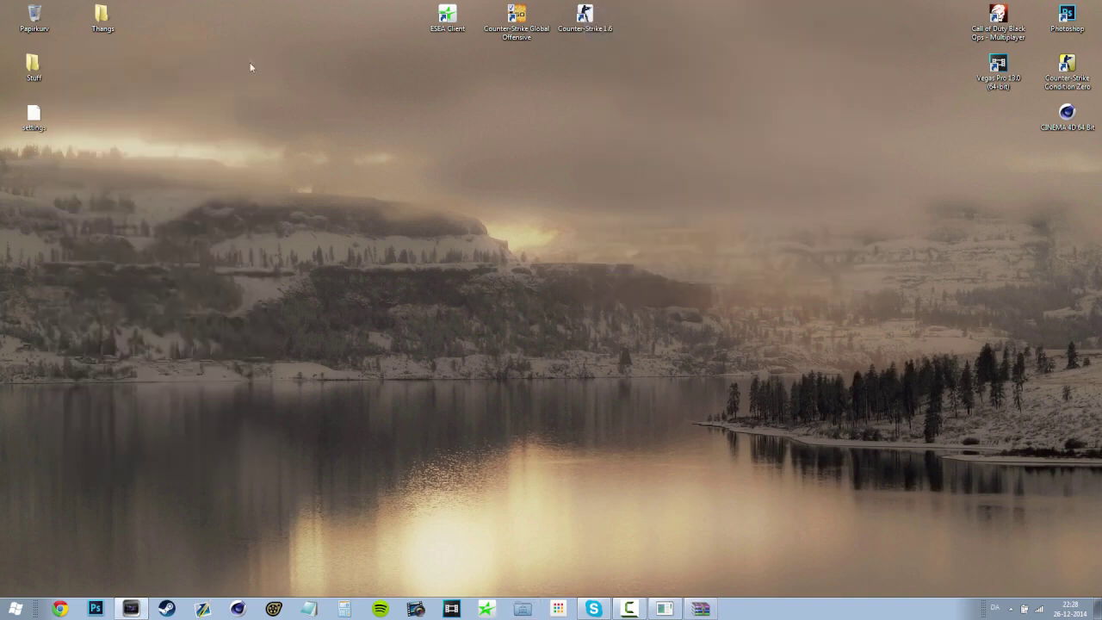
Step: Switch to the untitled project in Vegas Pro 10.0
key("super")
left_click(131, 608)
key("super")
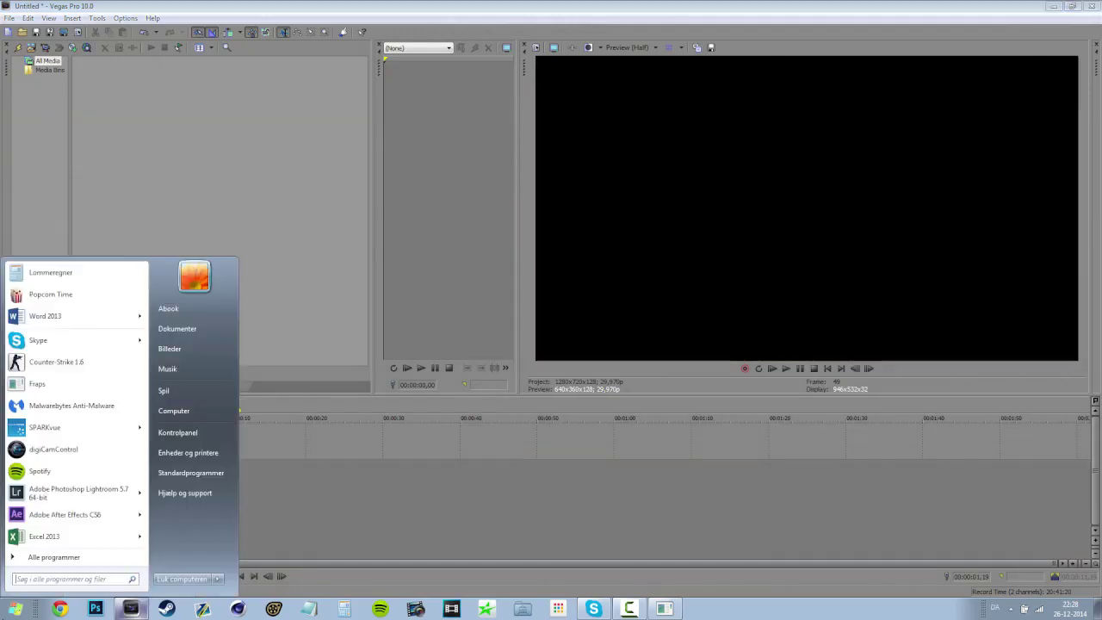
right_click(245, 134)
left_click(153, 141)
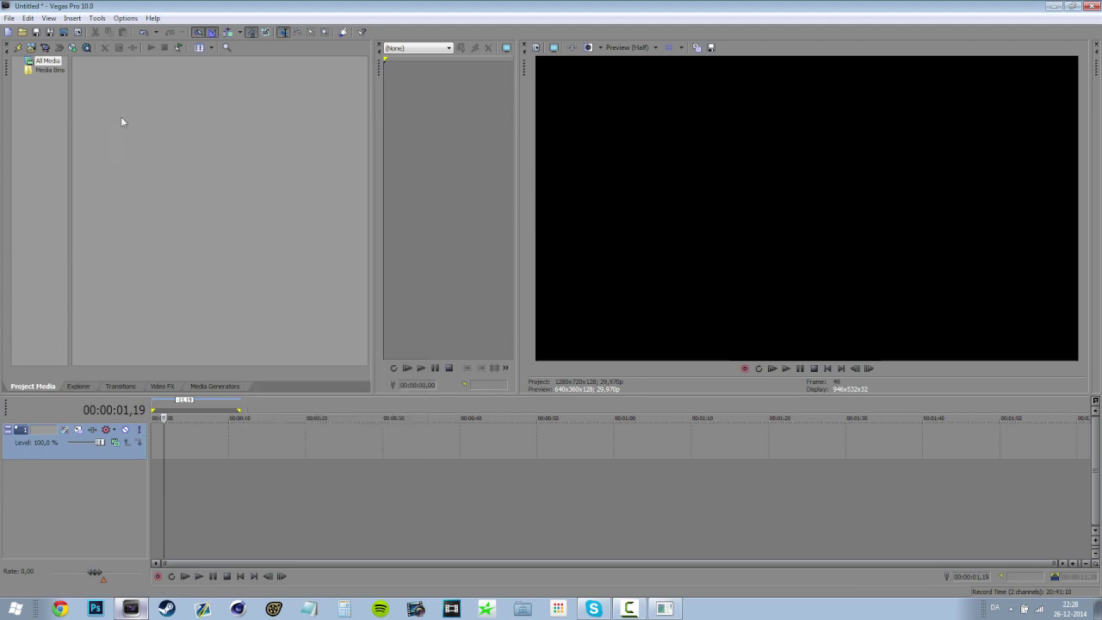
key("super")
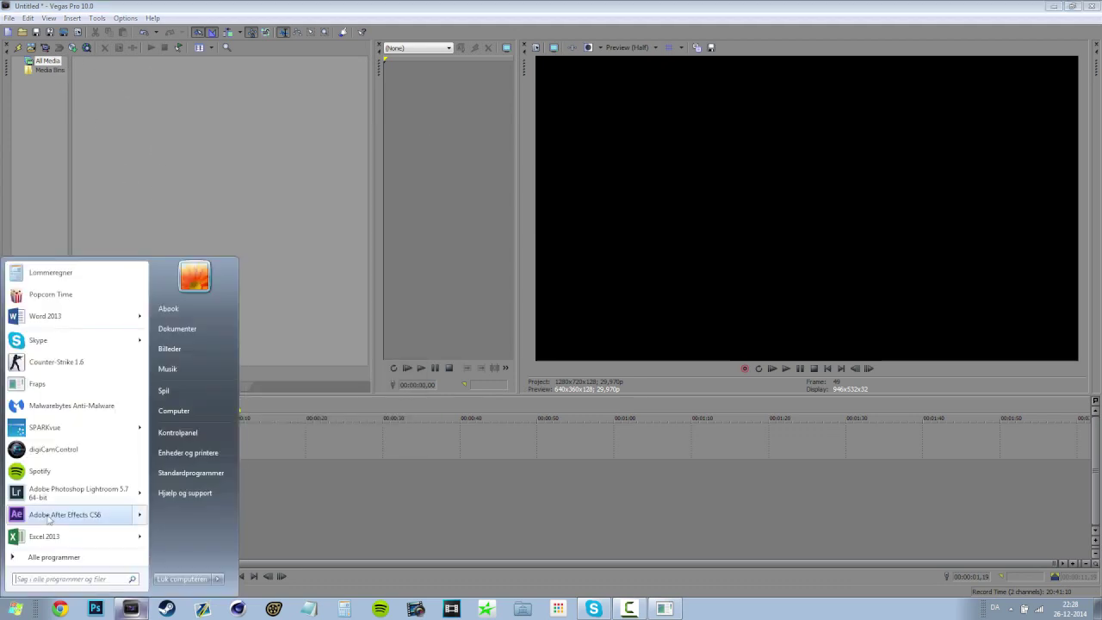
left_click(165, 390)
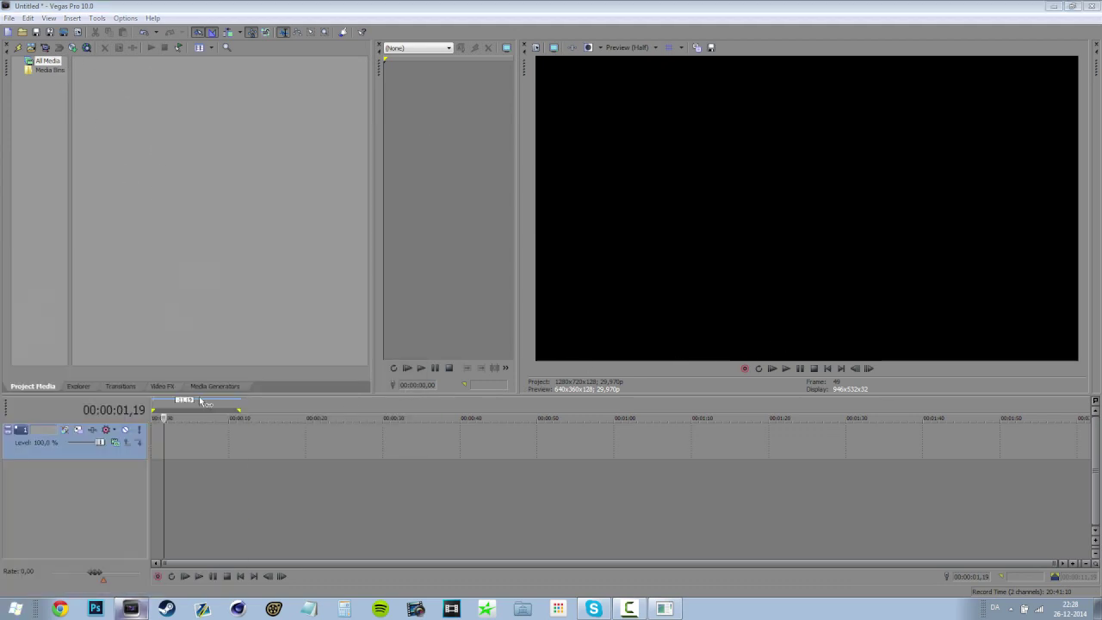
Step: Browse the computer's drives and open the Main (E:) drive over the Vegas project
left_click(878, 18)
key("super")
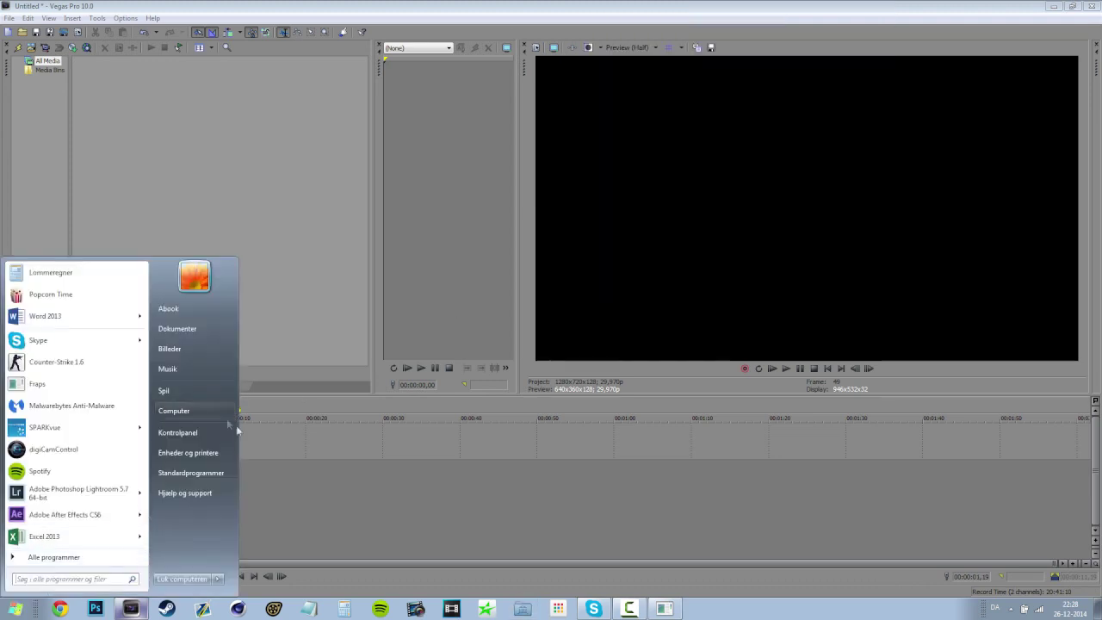
left_click(176, 405)
double_click(801, 129)
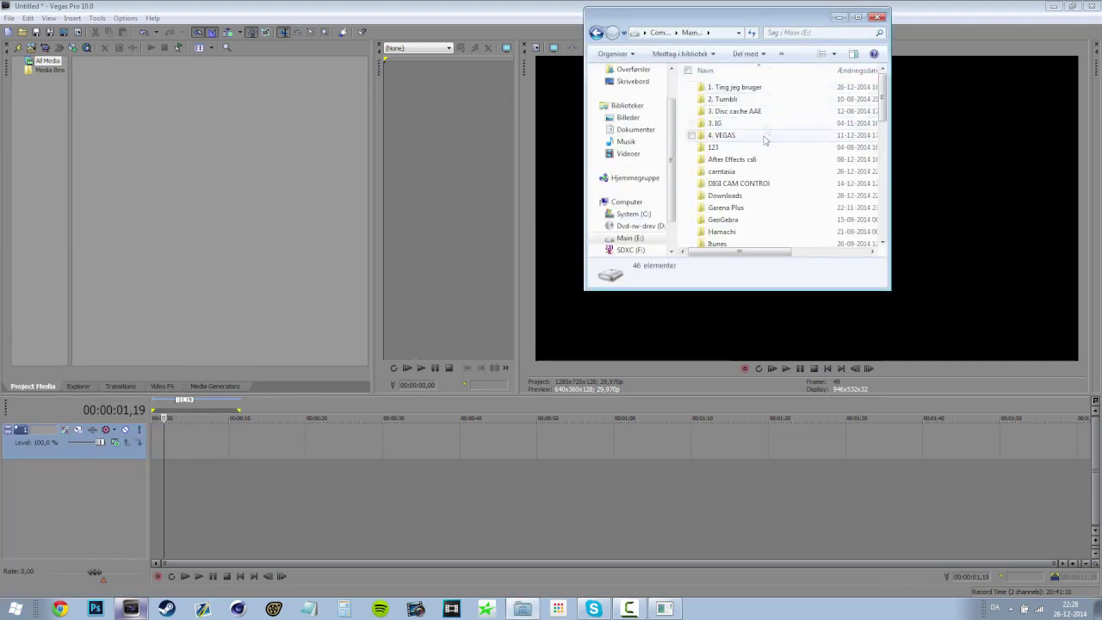
Step: Add the part 3 AVI from the 4k glock folder inside VDUB to the start of the timeline
scroll(765, 139, "down", 7)
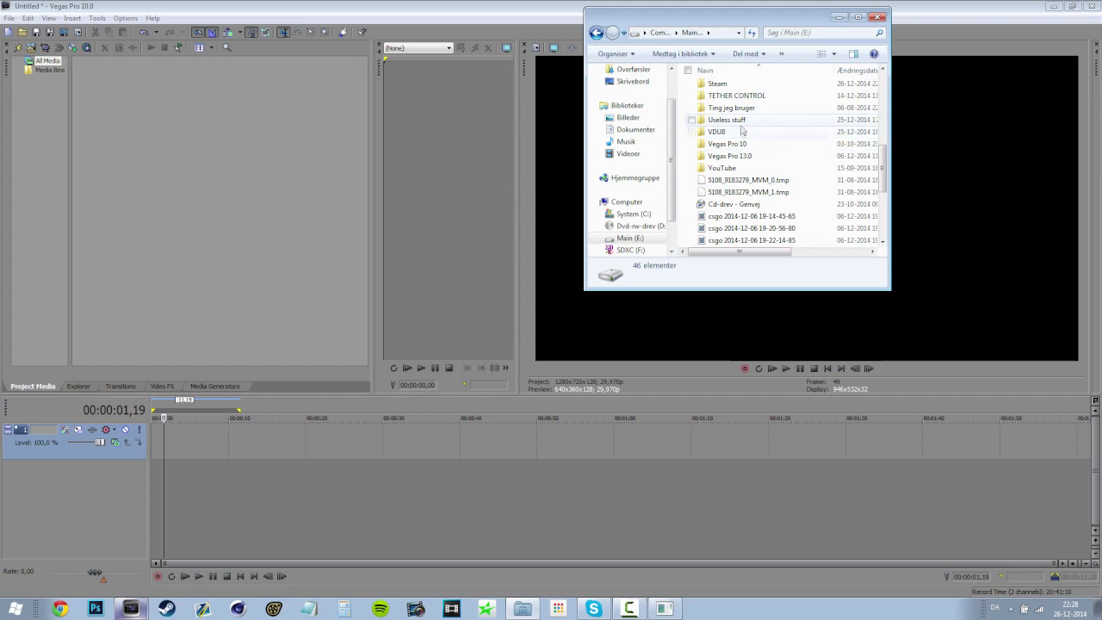
double_click(742, 130)
double_click(716, 99)
left_click(717, 181)
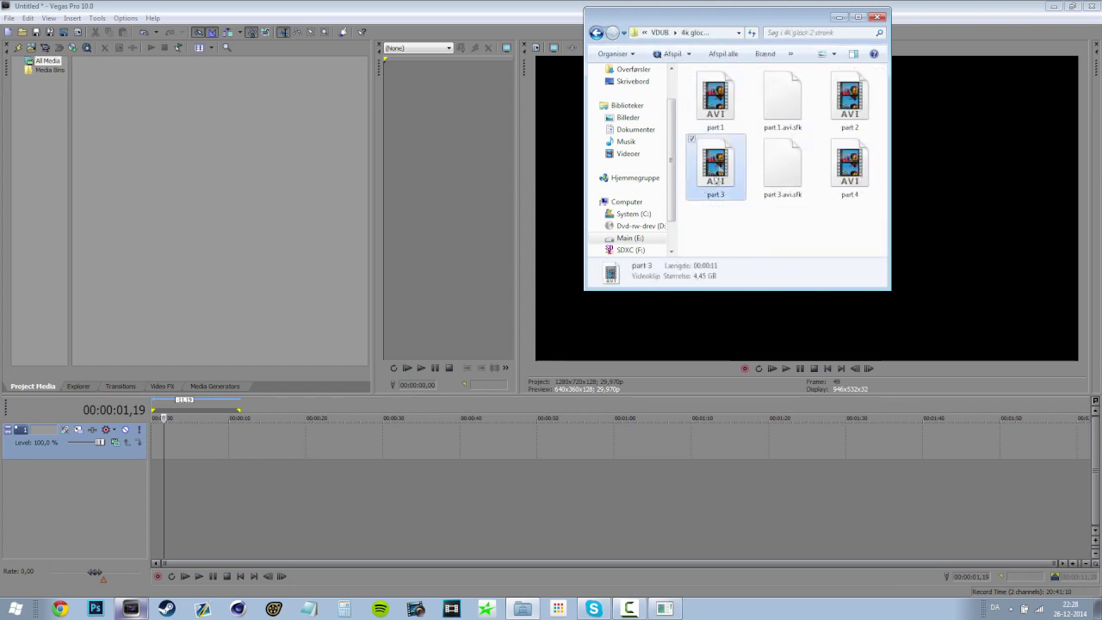
Step: Scrub through the first seconds of the part 3 clip and play it to examine the kills and shots
left_click_drag(124, 476, 181, 472)
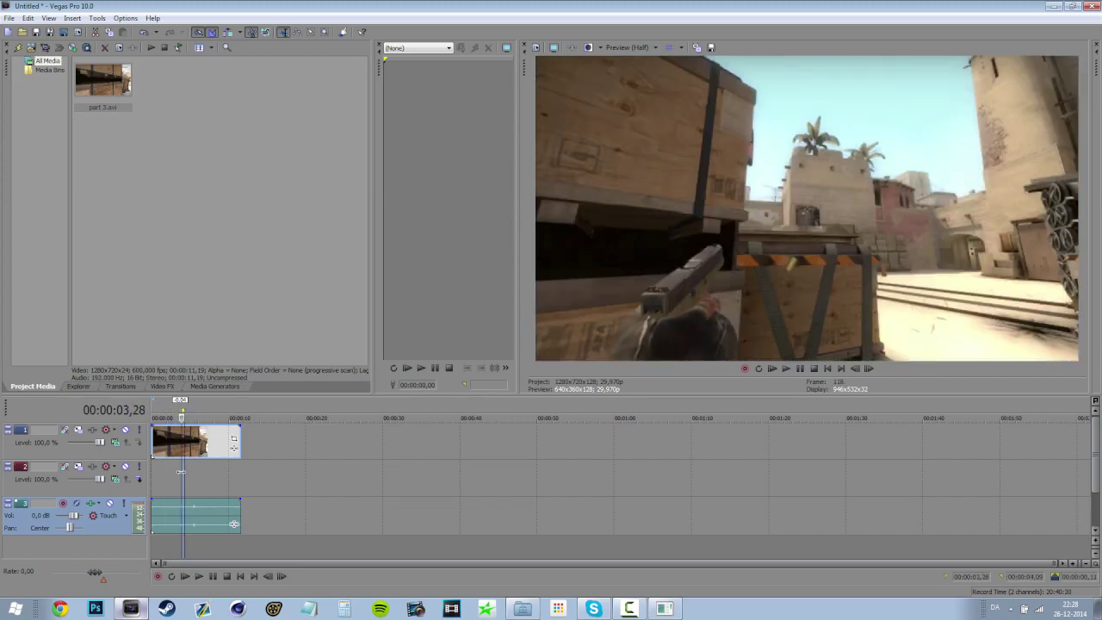
left_click(199, 473)
left_click(174, 472)
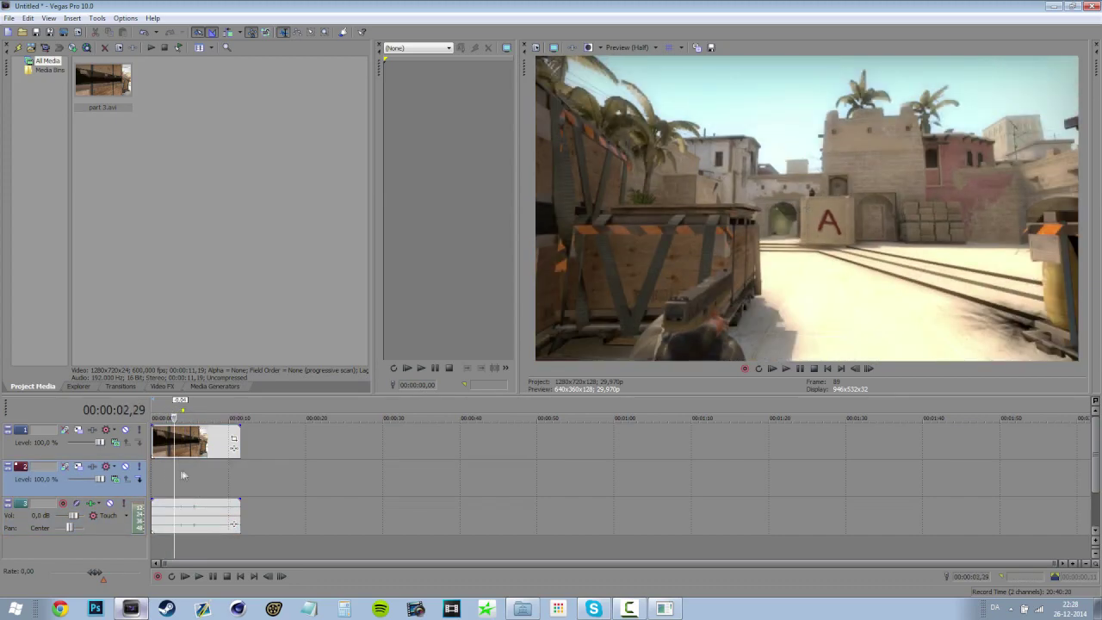
left_click(181, 473)
left_click(178, 469)
key("space")
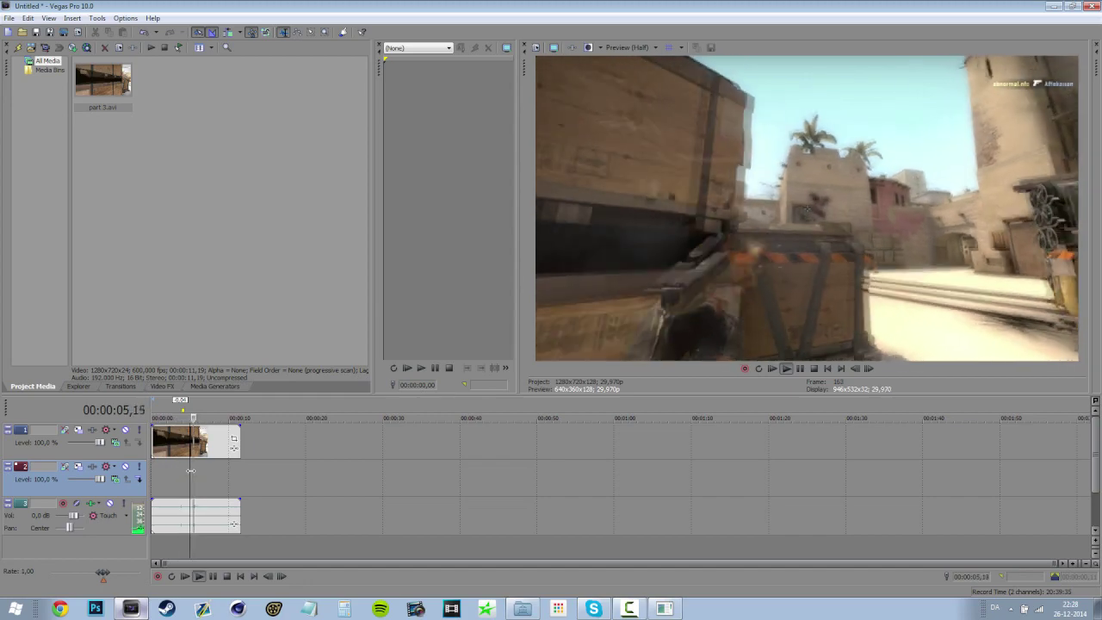
key("space")
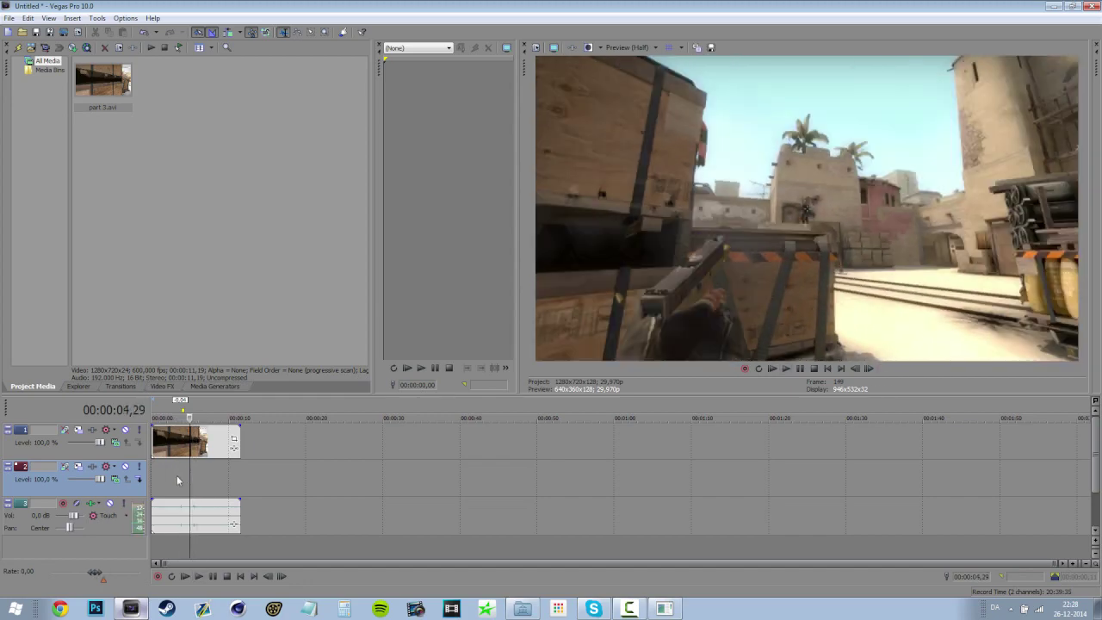
Step: Move the cursor back to the start of the timeline and delete the clip's audio track
left_click_drag(188, 468, 151, 469)
right_click(94, 528)
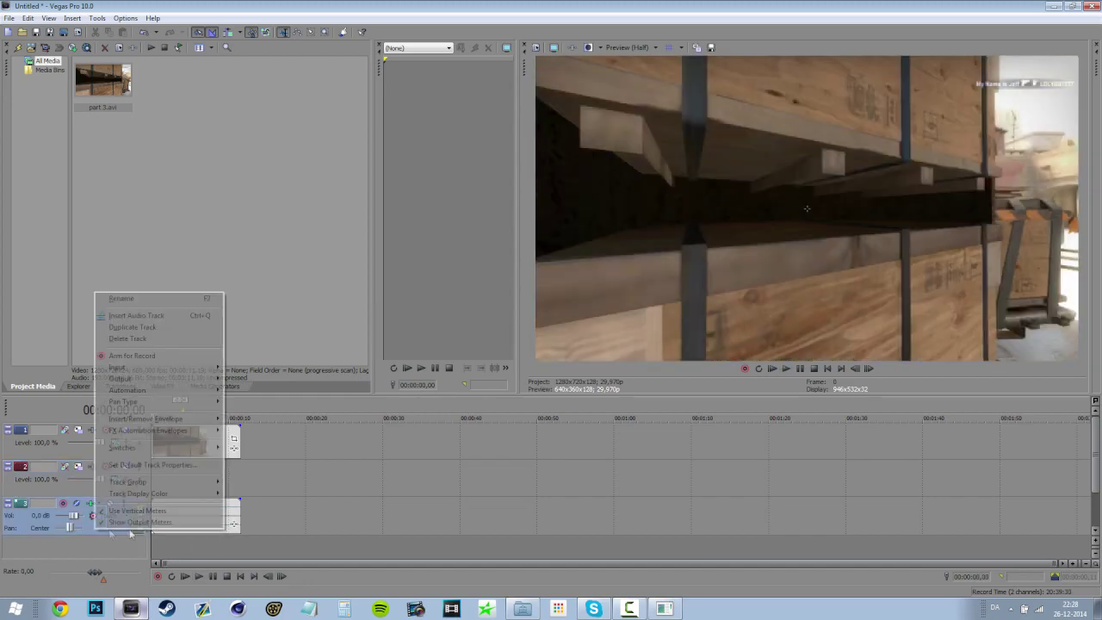
left_click(146, 339)
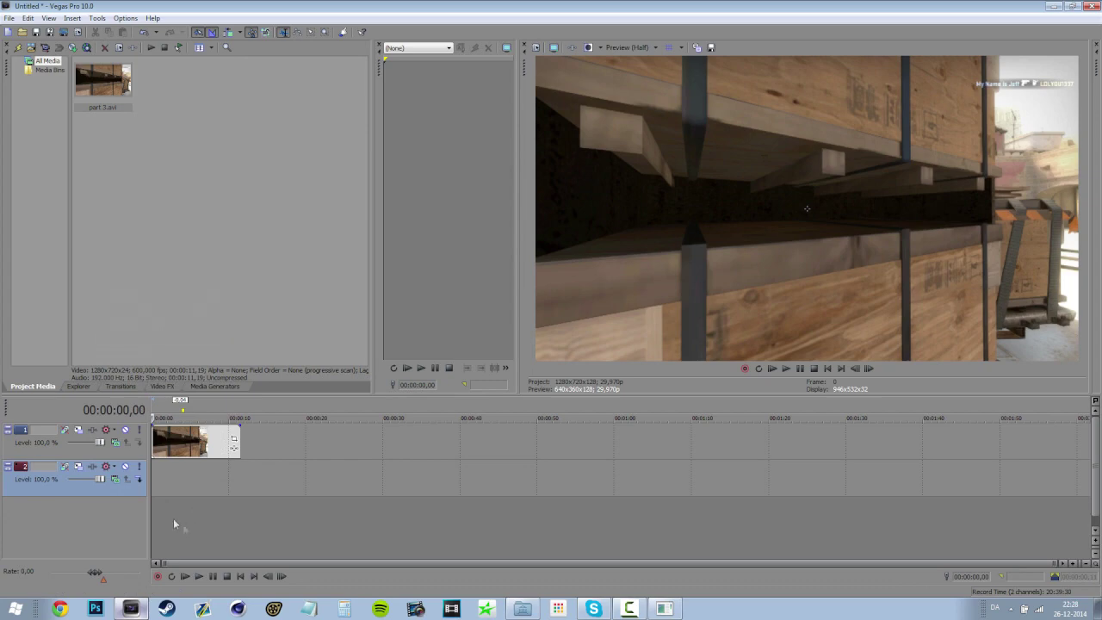
Step: Disable resampling for the part 3 video event on track 1
mouse_move(185, 467)
left_mouse_down()
mouse_move(200, 479)
mouse_move(186, 474)
left_mouse_up()
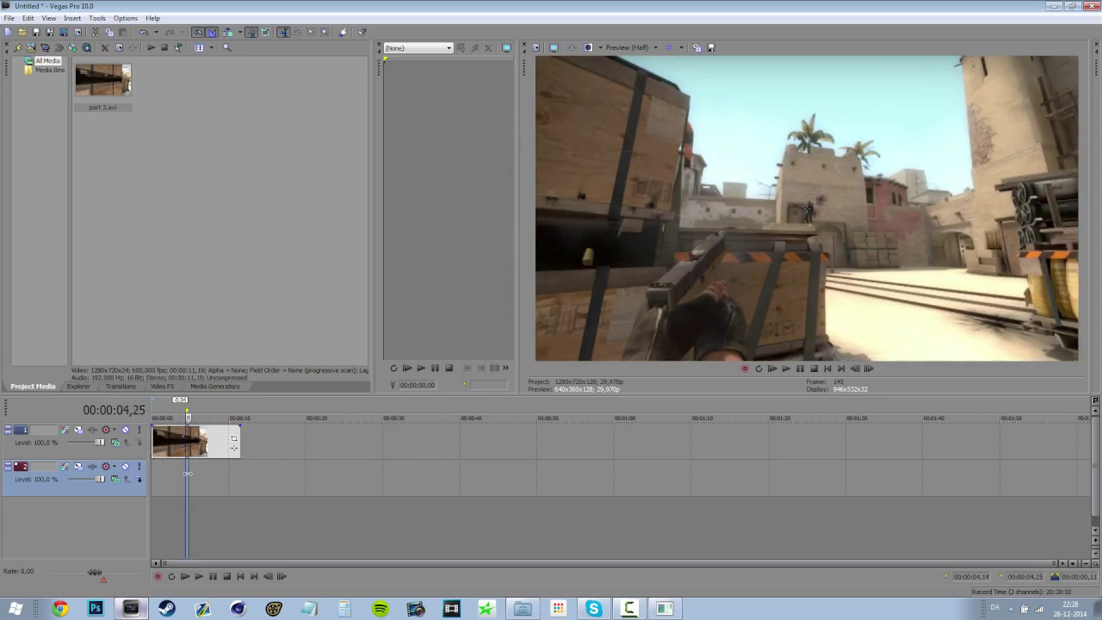
left_click(186, 442)
right_click(187, 442)
mouse_move(235, 368)
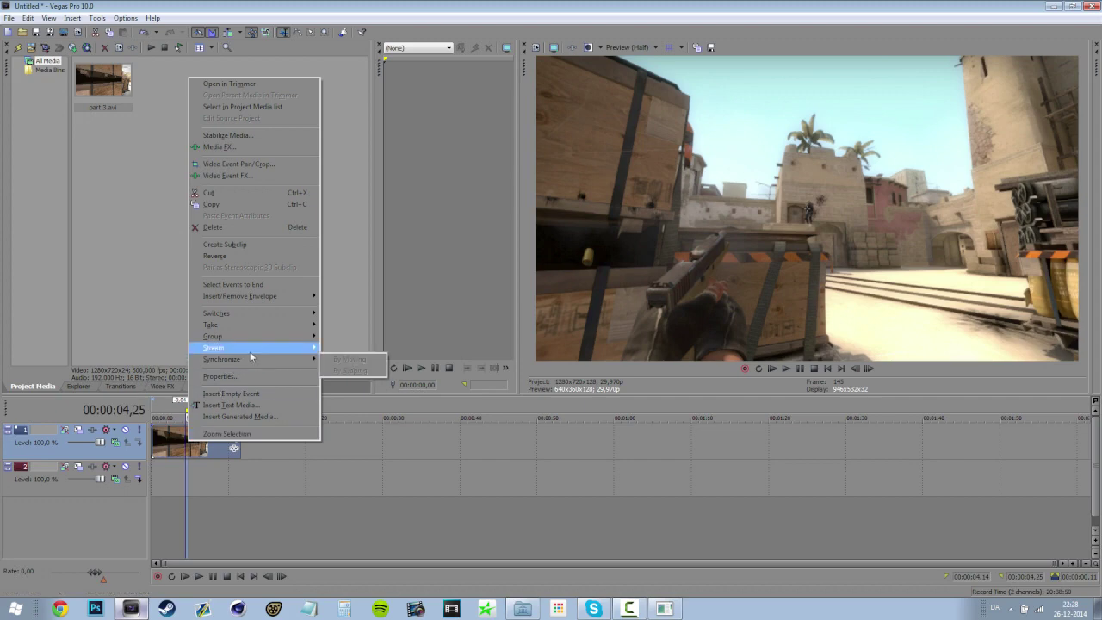
mouse_move(291, 315)
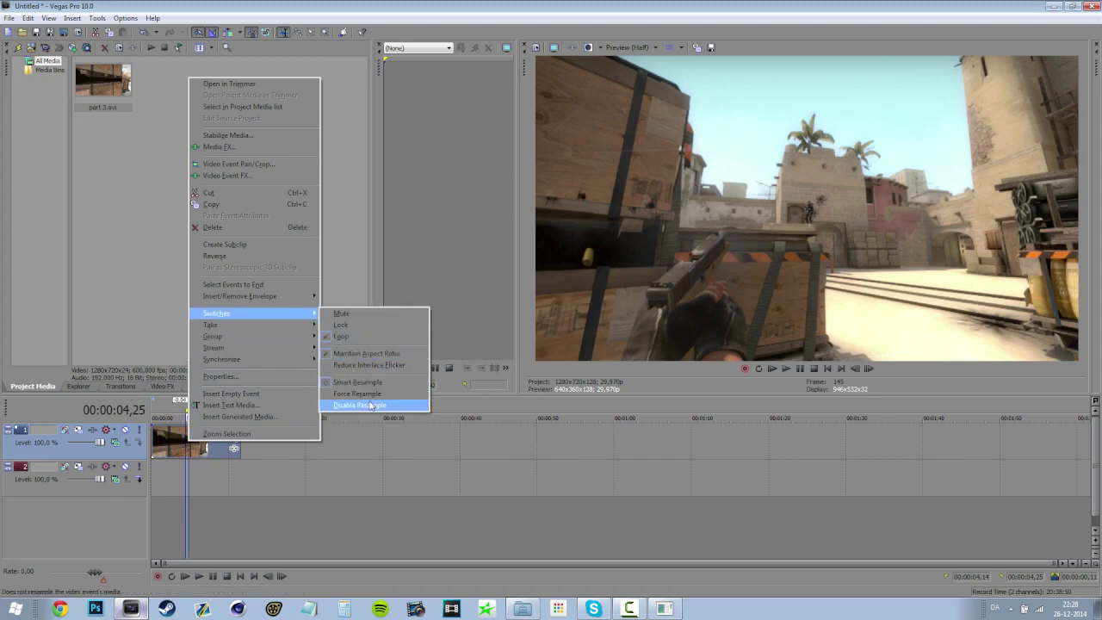
left_click(370, 405)
Step: Insert a velocity envelope on the part 3 video event
right_click(190, 442)
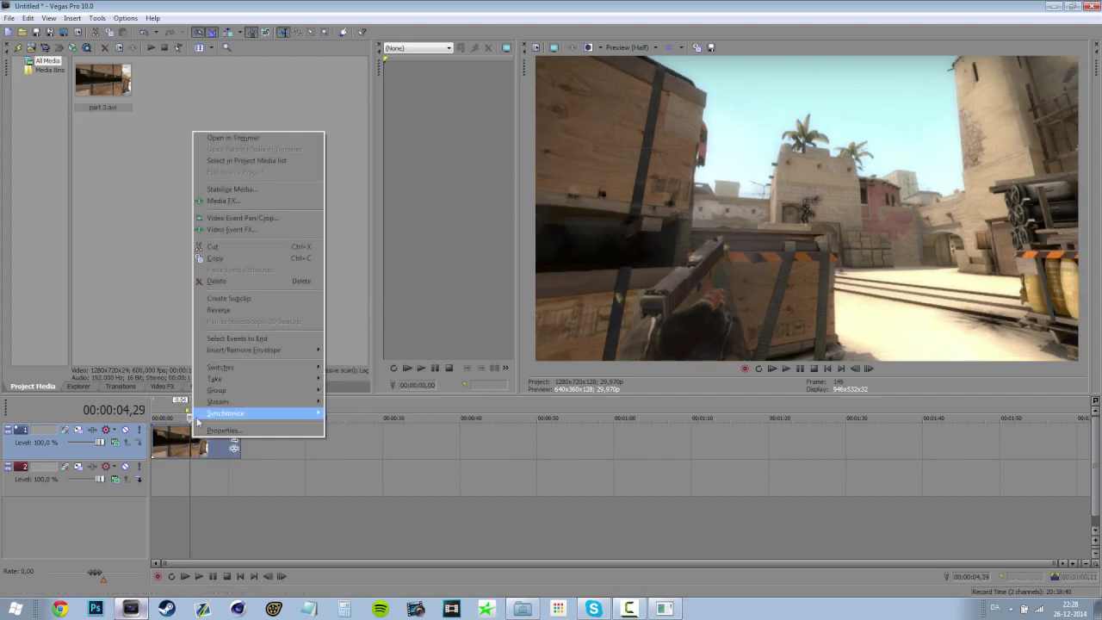
mouse_move(299, 355)
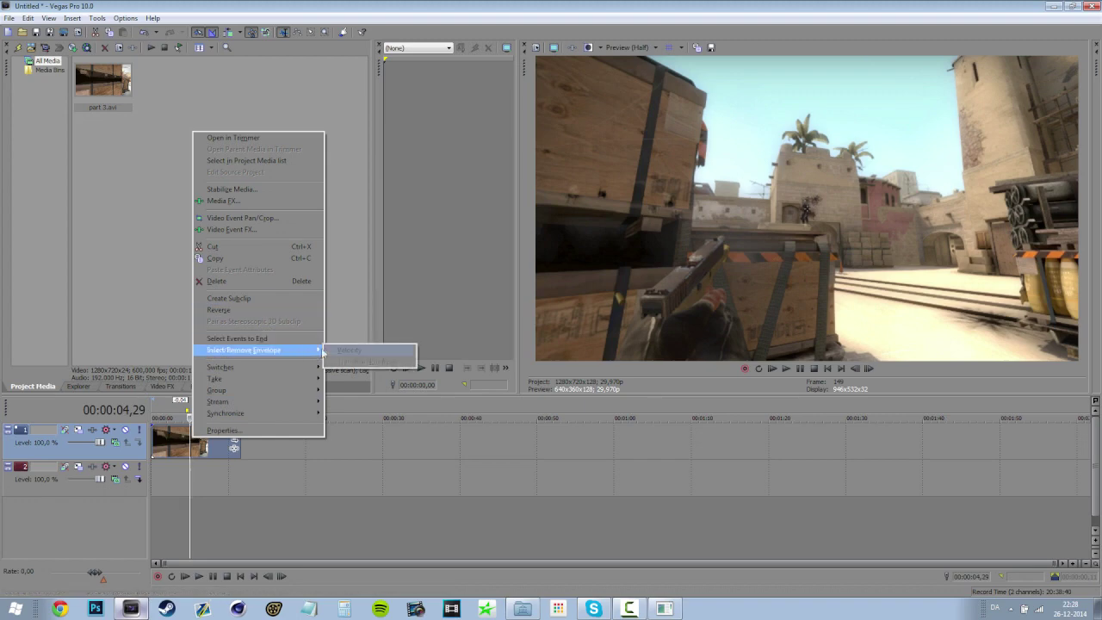
left_click(353, 350)
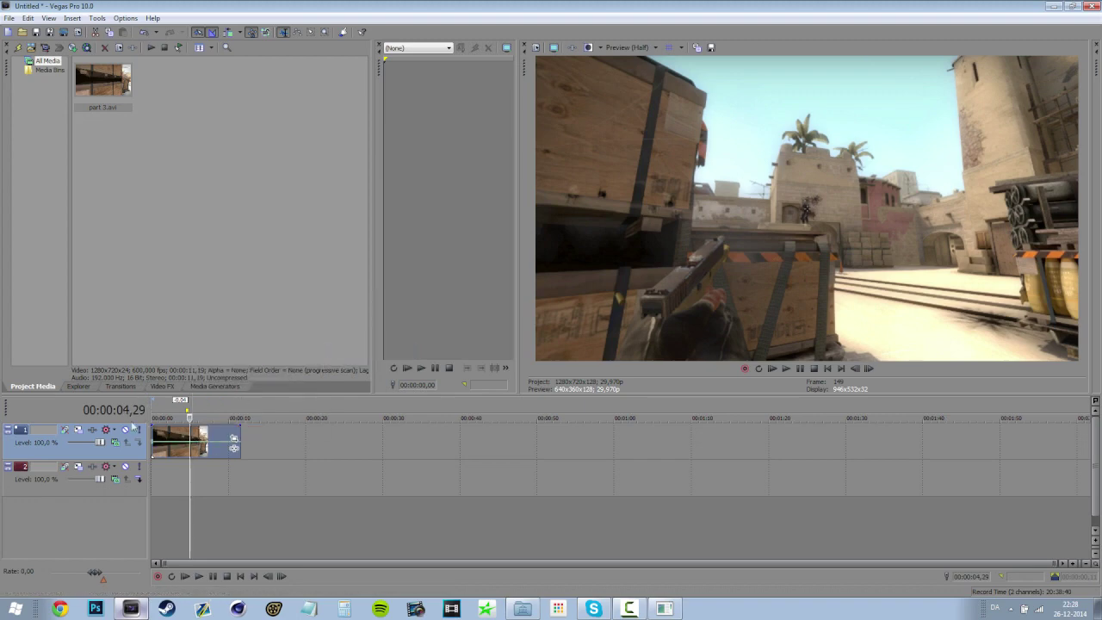
Step: Slow the clip from a velocity point at 00:00:04,29 to a lowered point at about 00:00:06,01, using a Fast Fade between them
double_click(191, 441)
left_click(199, 445)
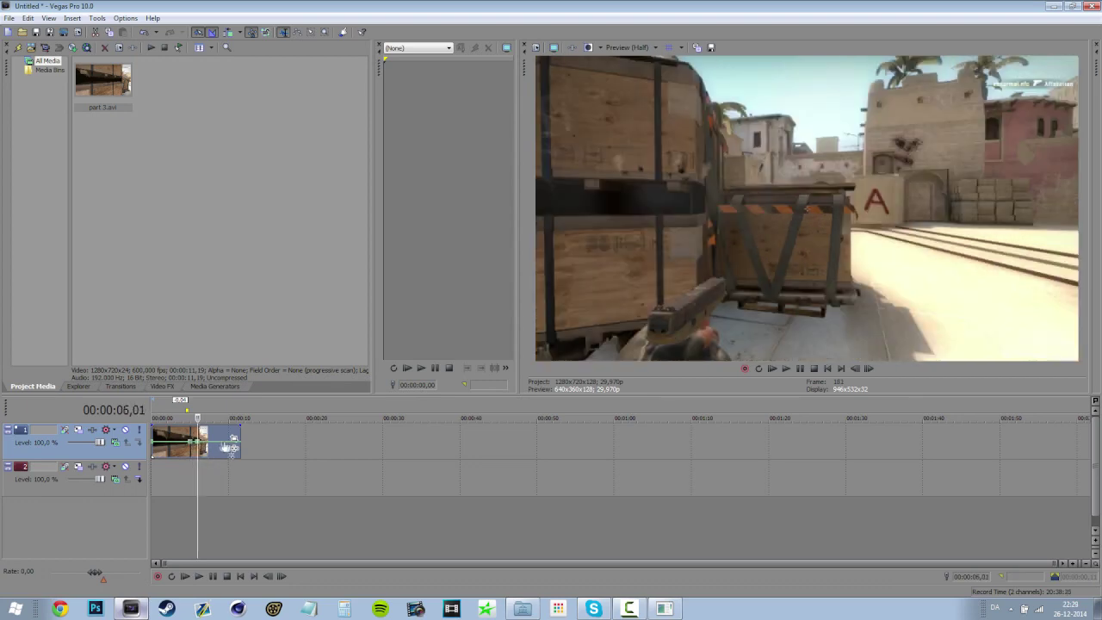
left_click_drag(199, 446, 199, 454)
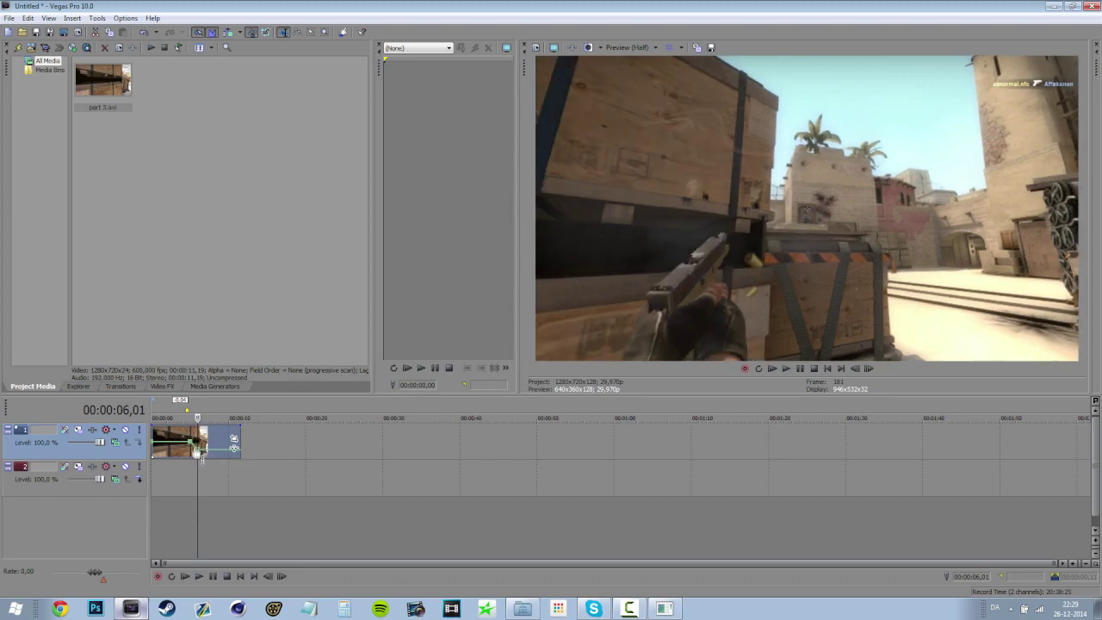
right_click(195, 447)
left_click(217, 481)
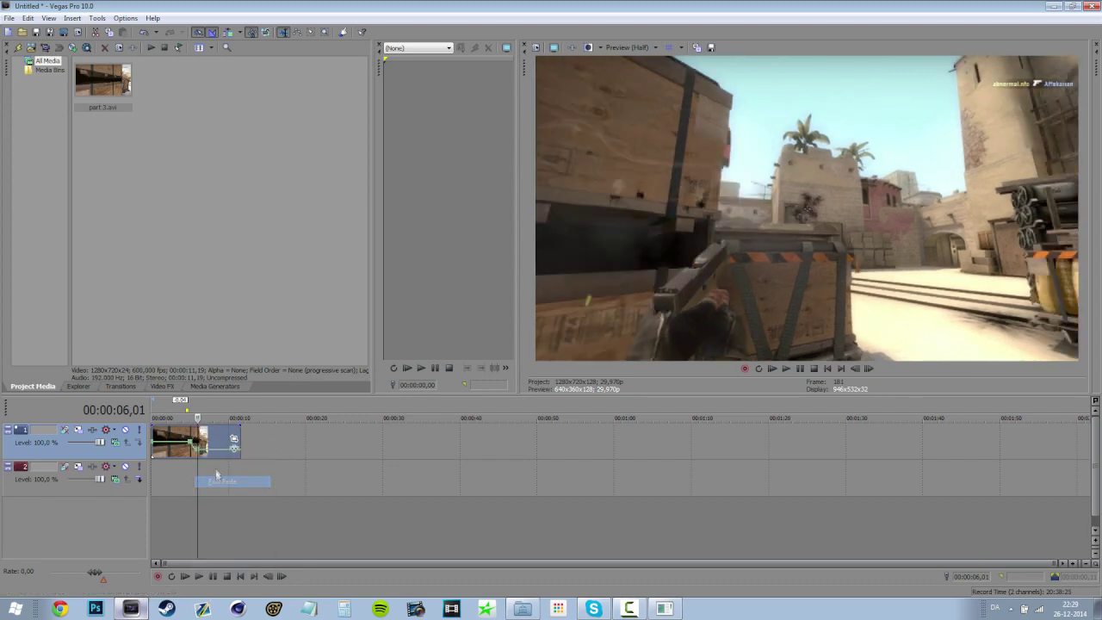
Step: Ramp the velocity back up from a point at 00:00:08,20 to a raised point near the clip's end, using a Slow Fade between them
left_click(217, 454)
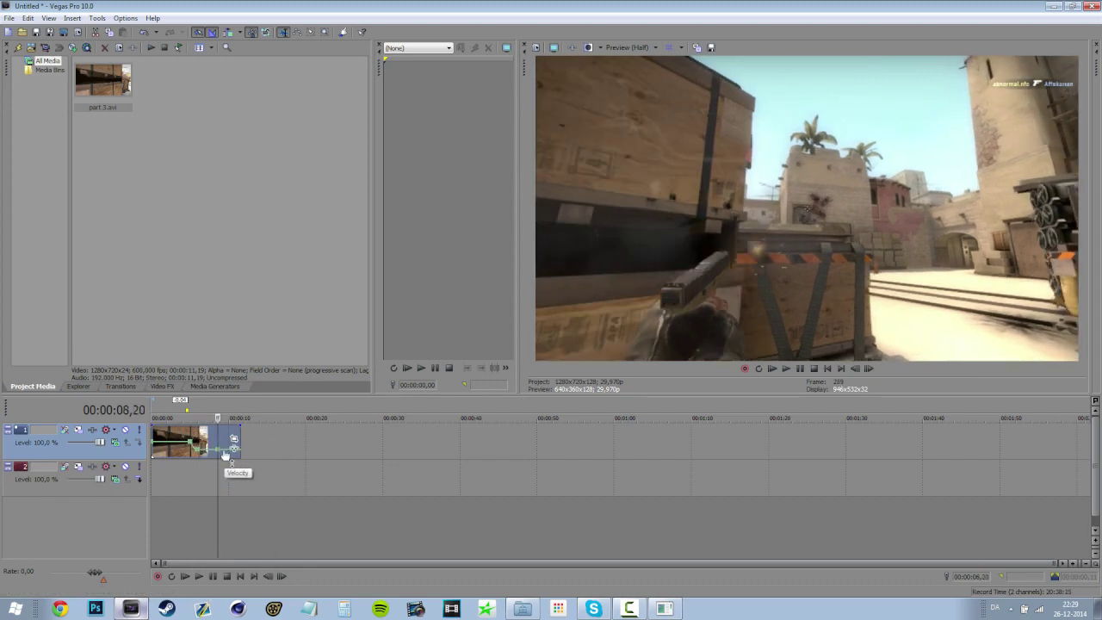
left_click(223, 452)
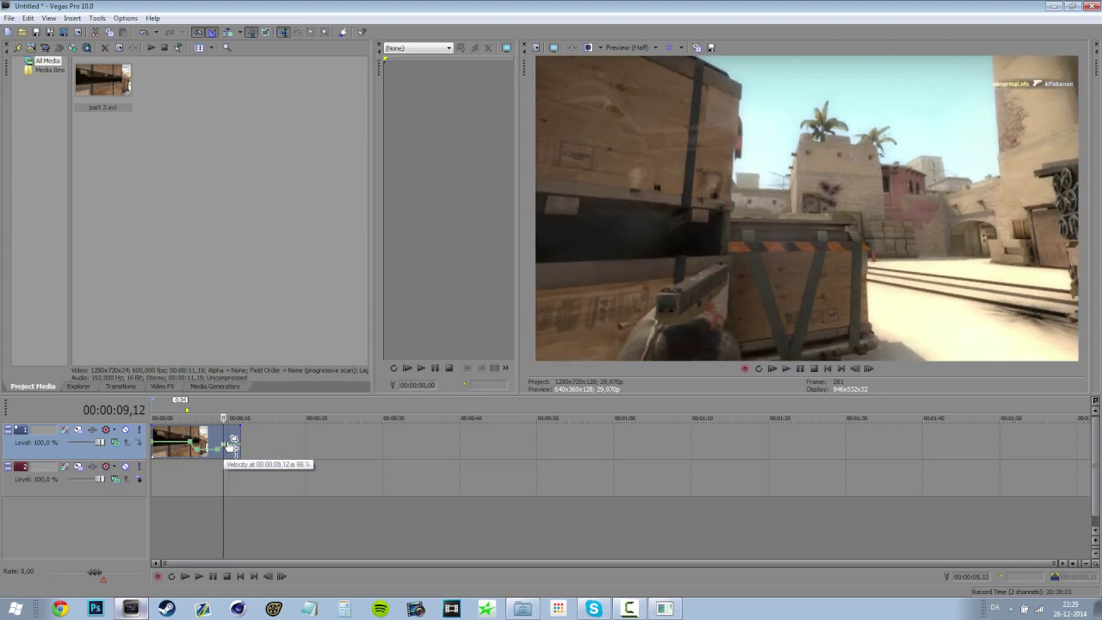
left_click_drag(231, 447, 229, 445)
right_click(231, 446)
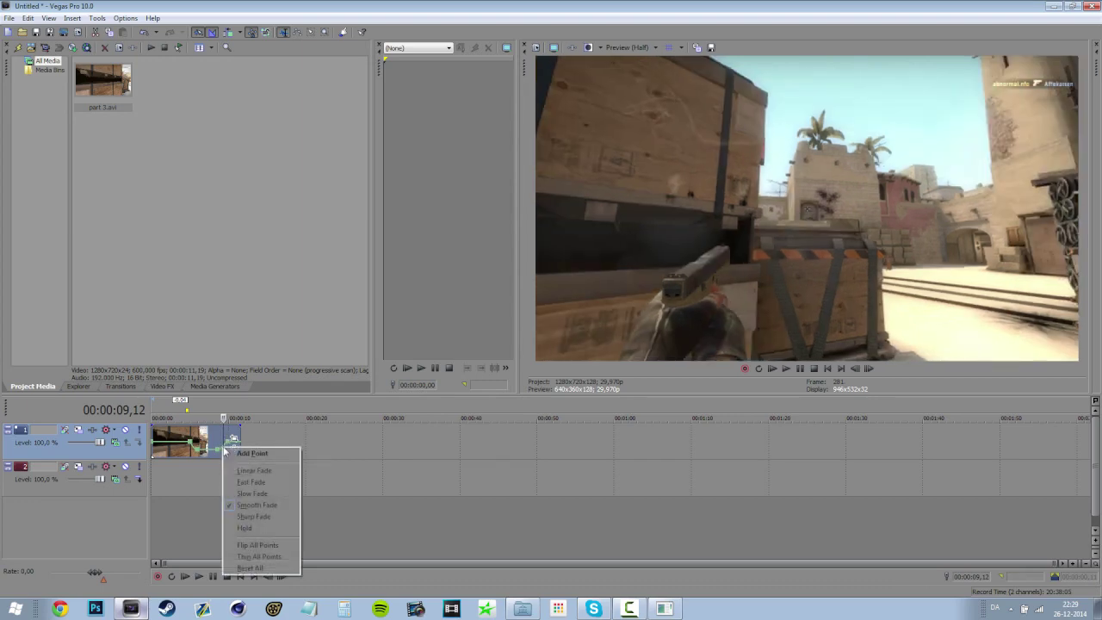
left_click(252, 494)
Step: Play the clip from 00:00:02,29 and scrub through the slowed section to check the velocity changes
left_click(175, 483)
key("space")
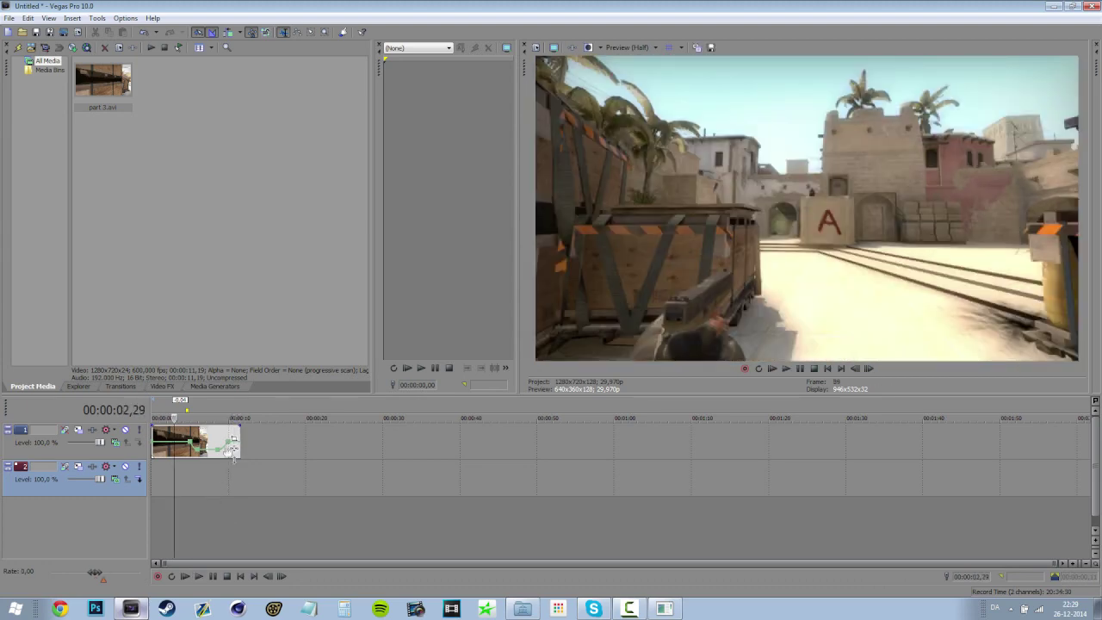
left_click(196, 480)
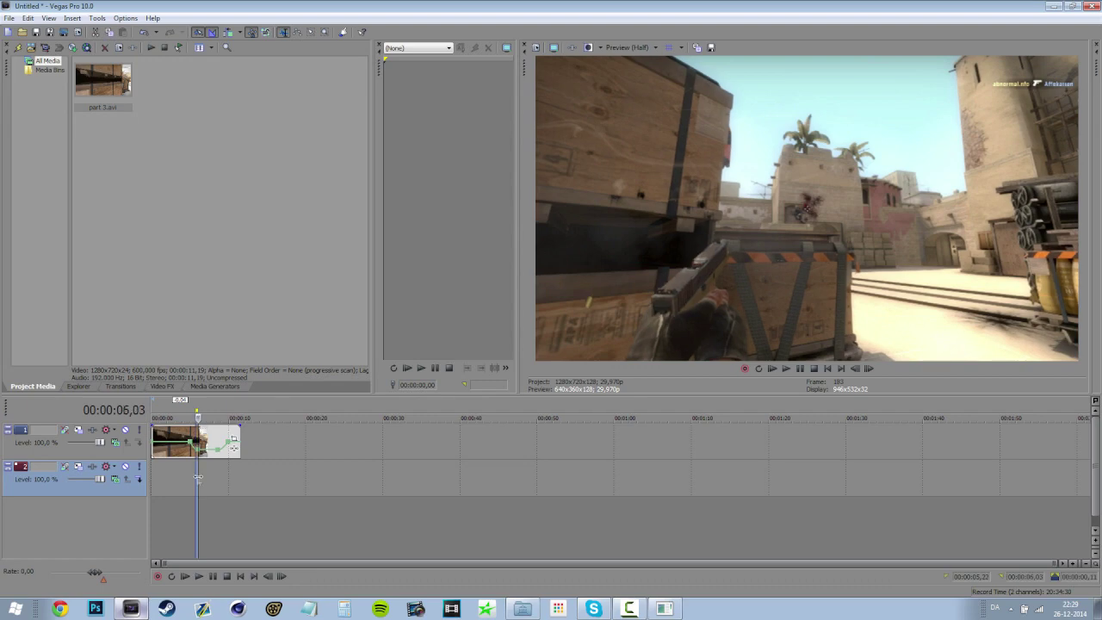
left_click_drag(232, 476, 196, 481)
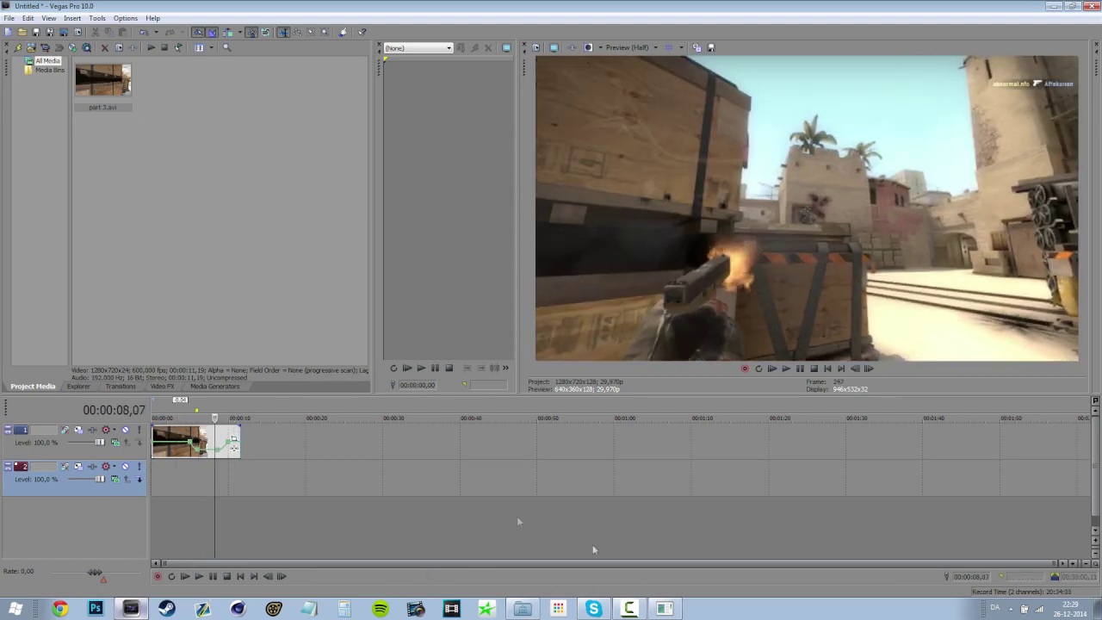